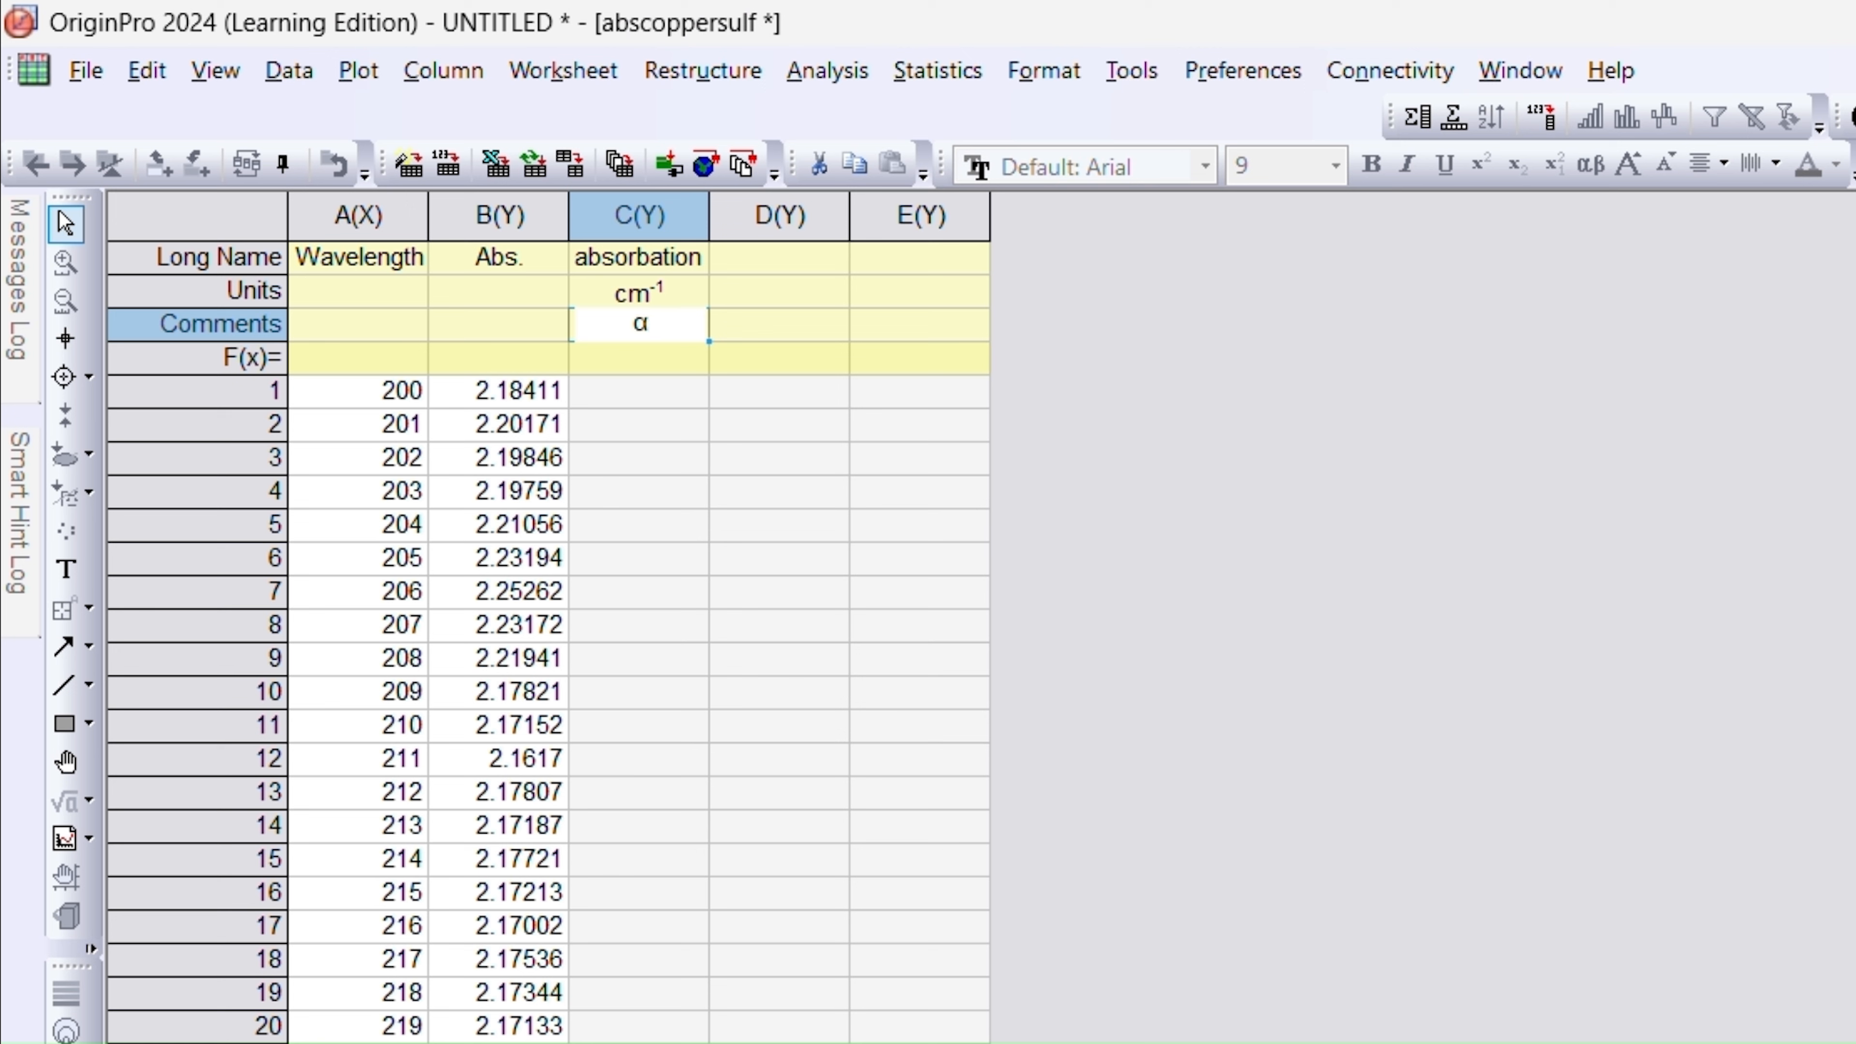
Set column C's formula to 2.303*B to calculate the absorption coefficient from the absorbance column.
double_click(621, 364)
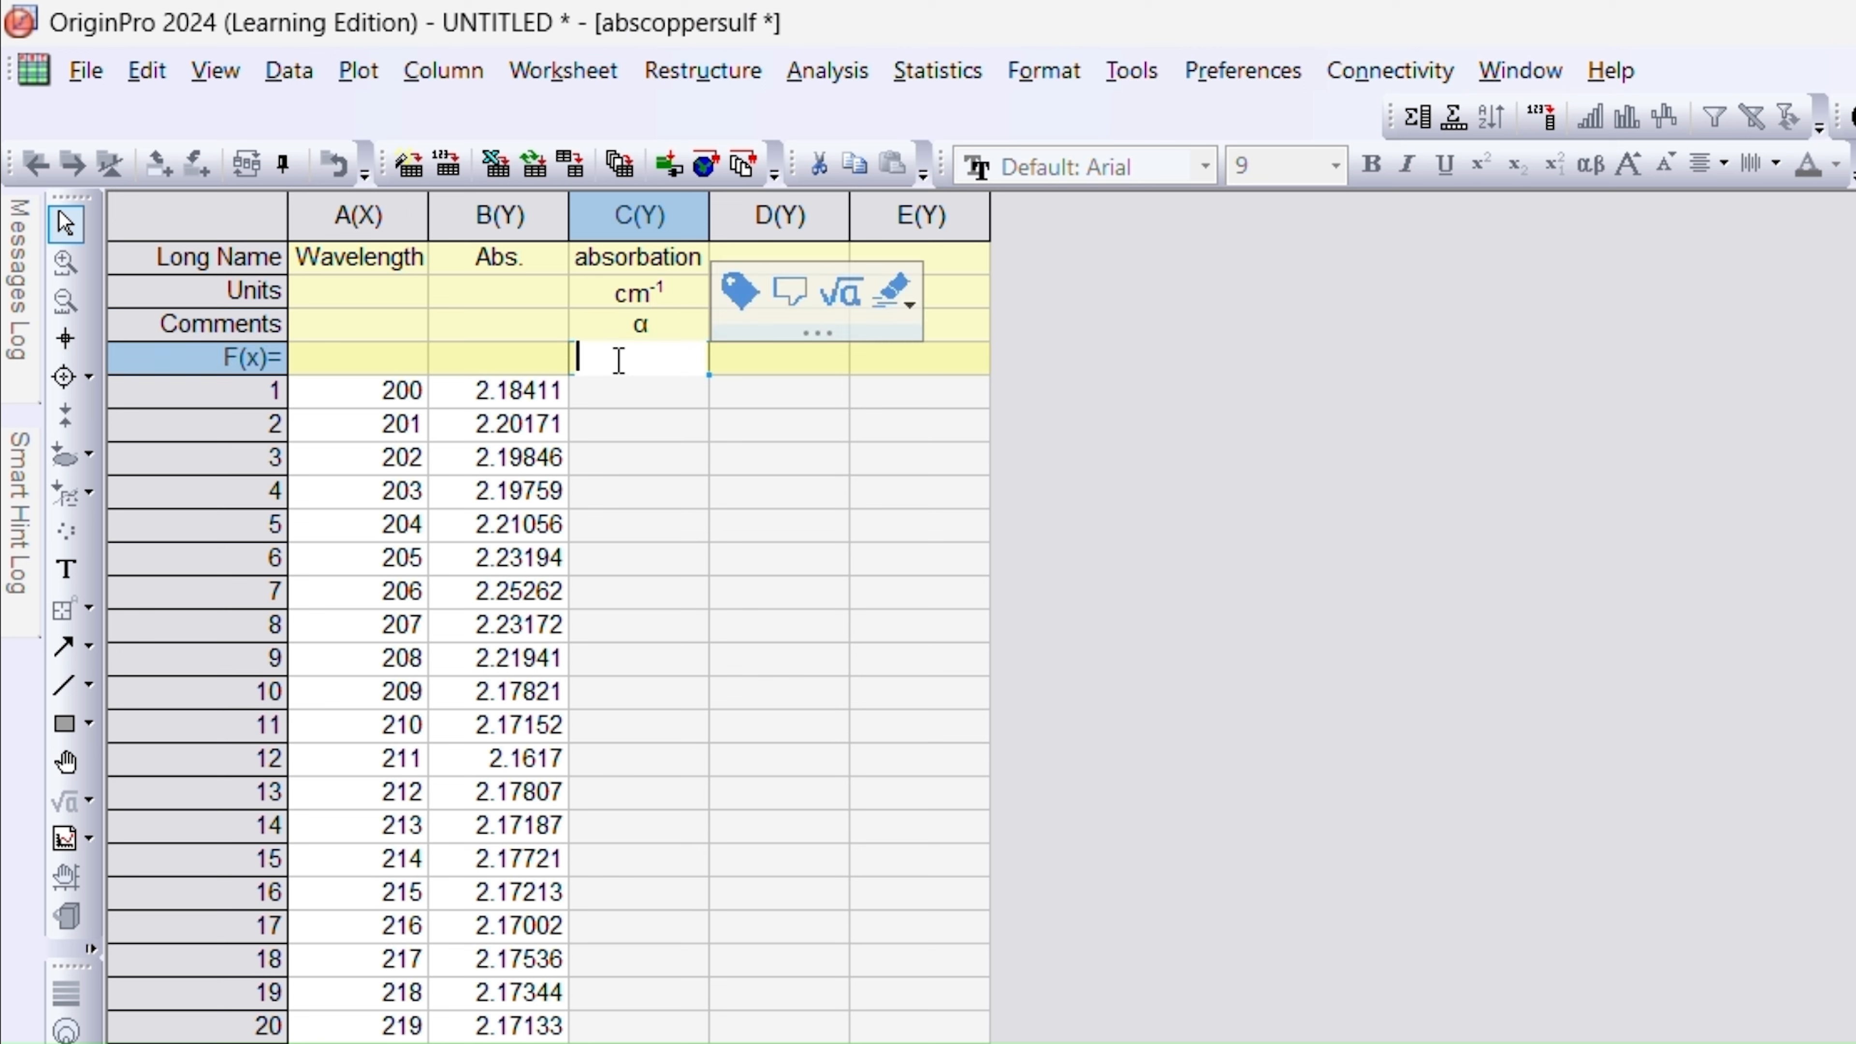
text(2)
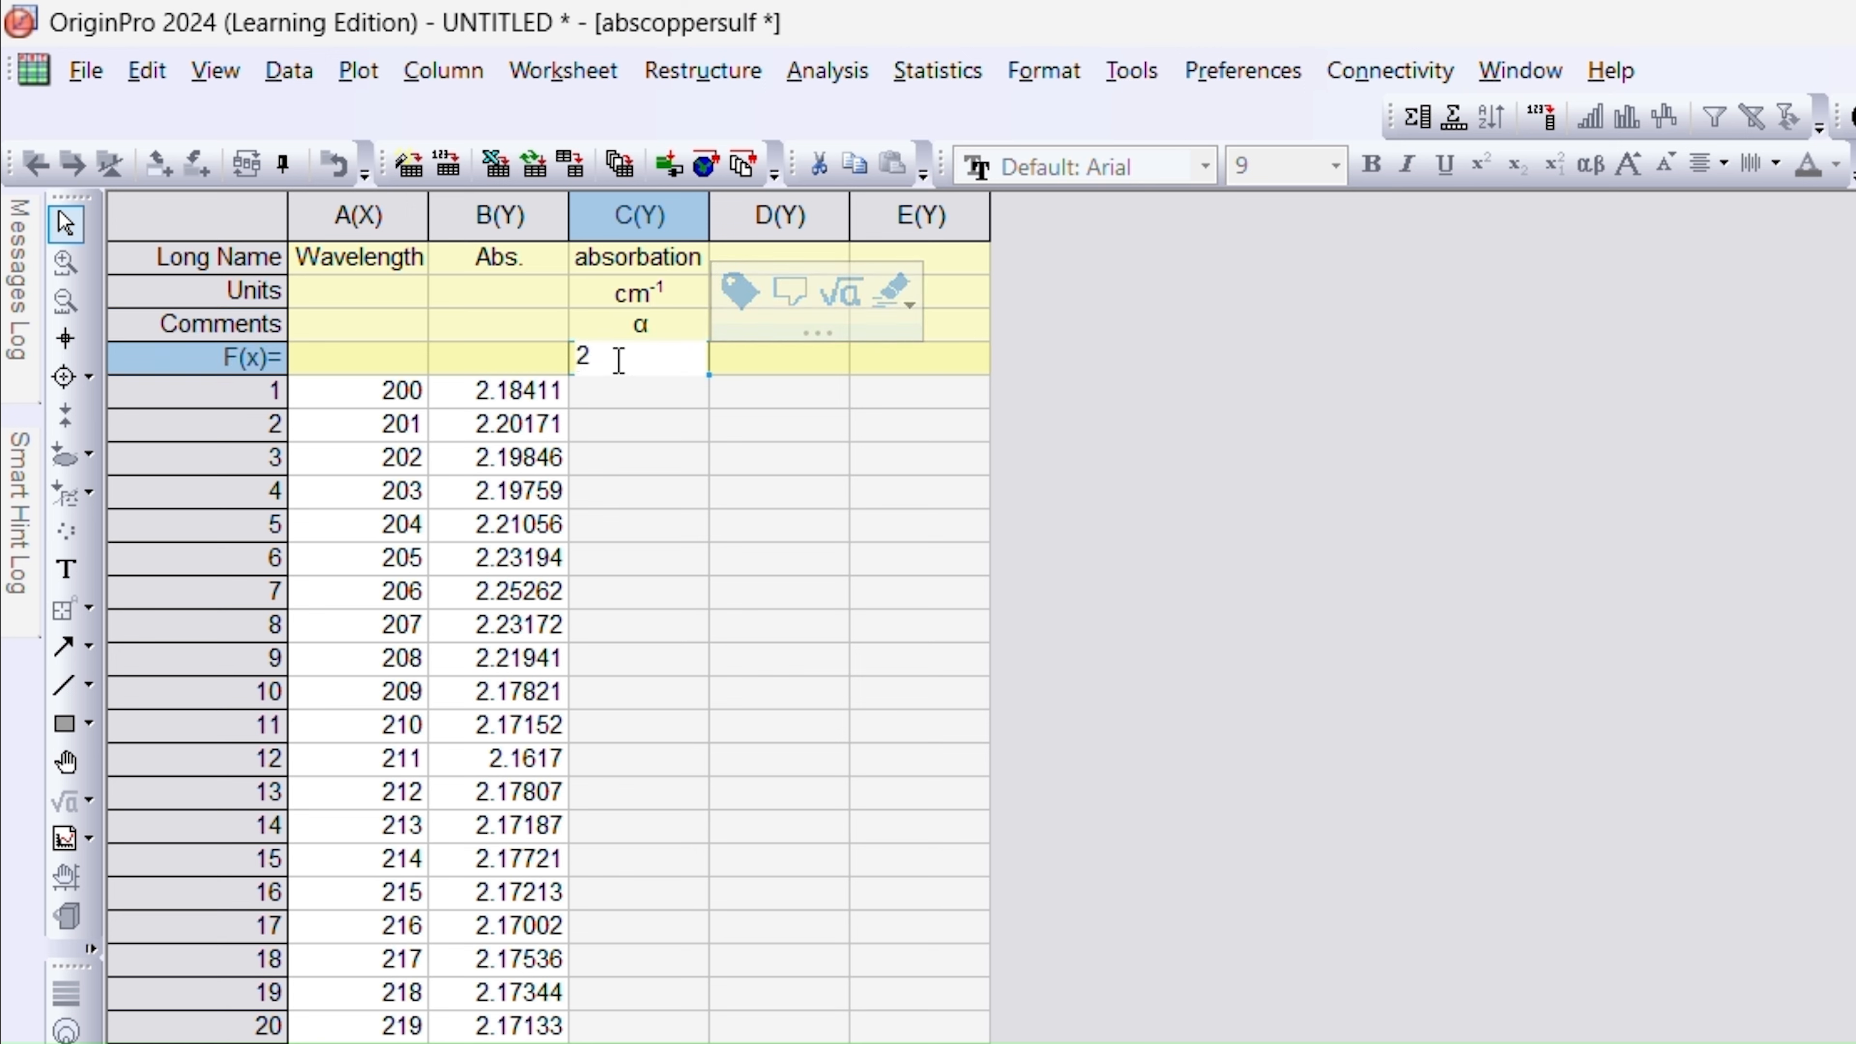
text(.303*)
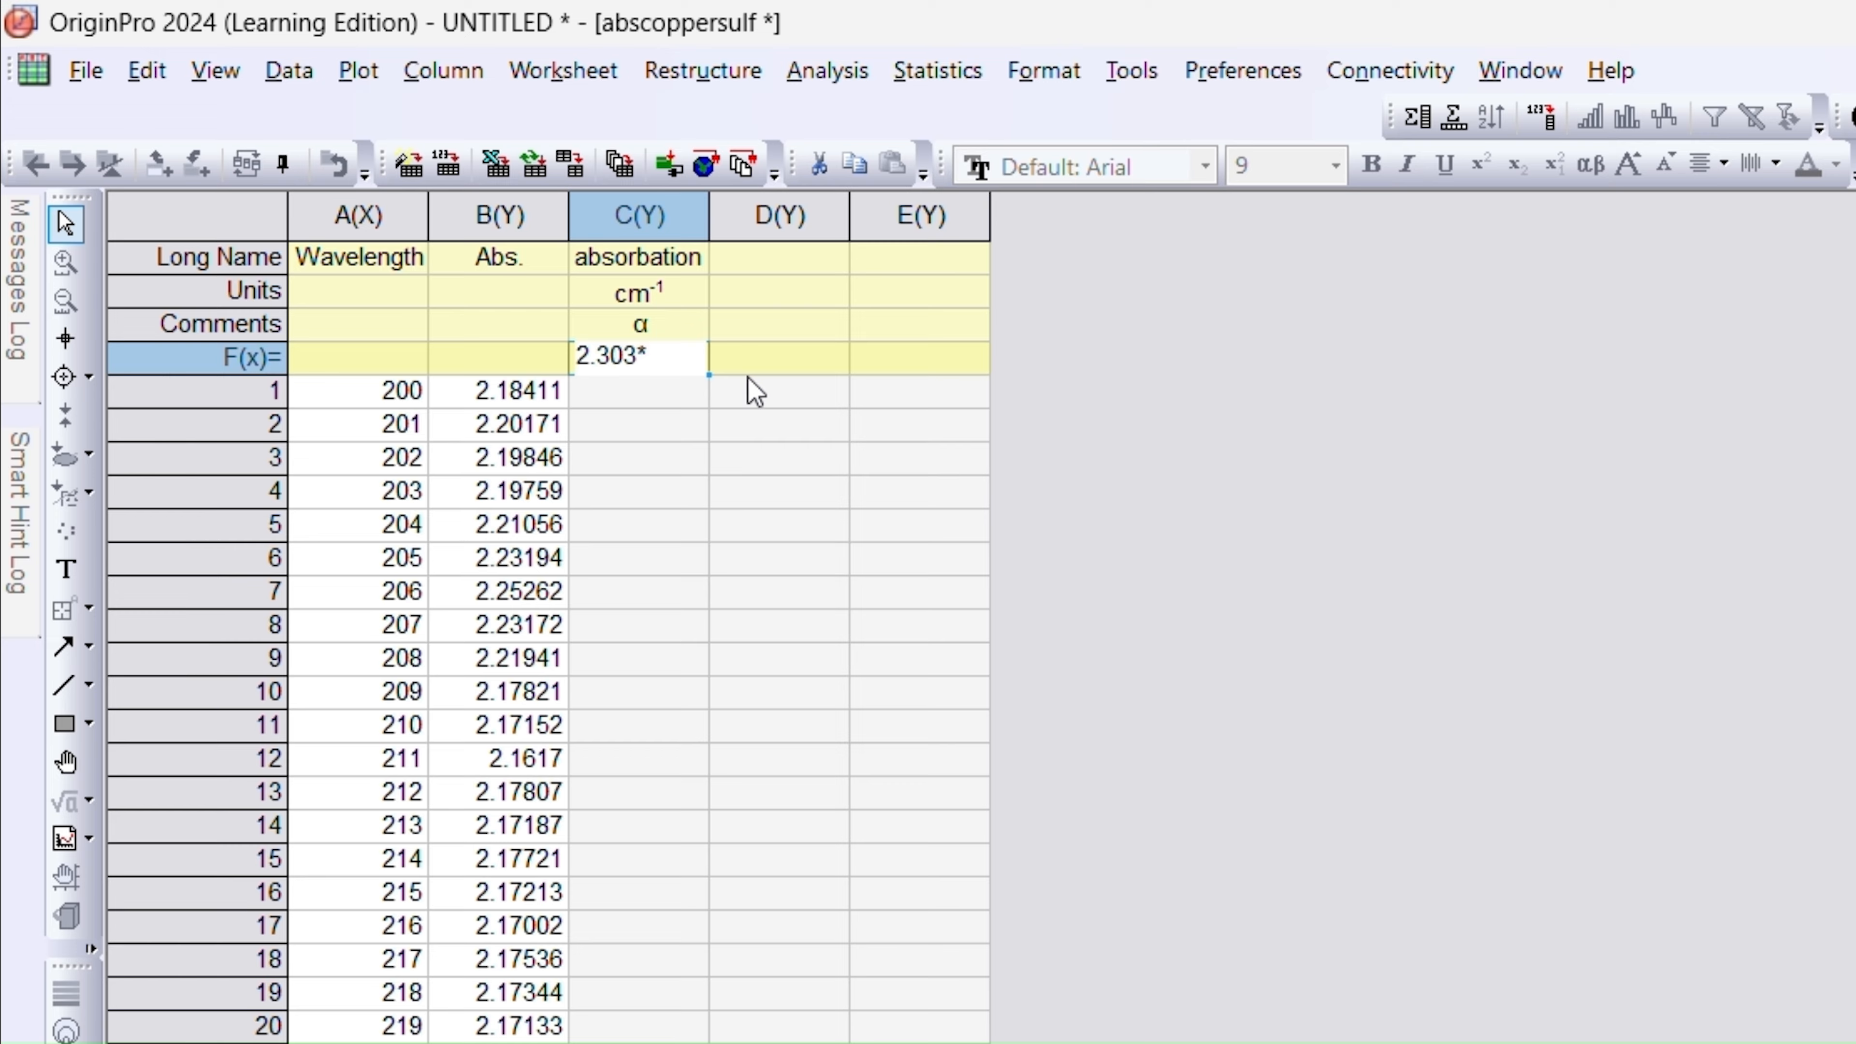
click(529, 218)
click(1172, 465)
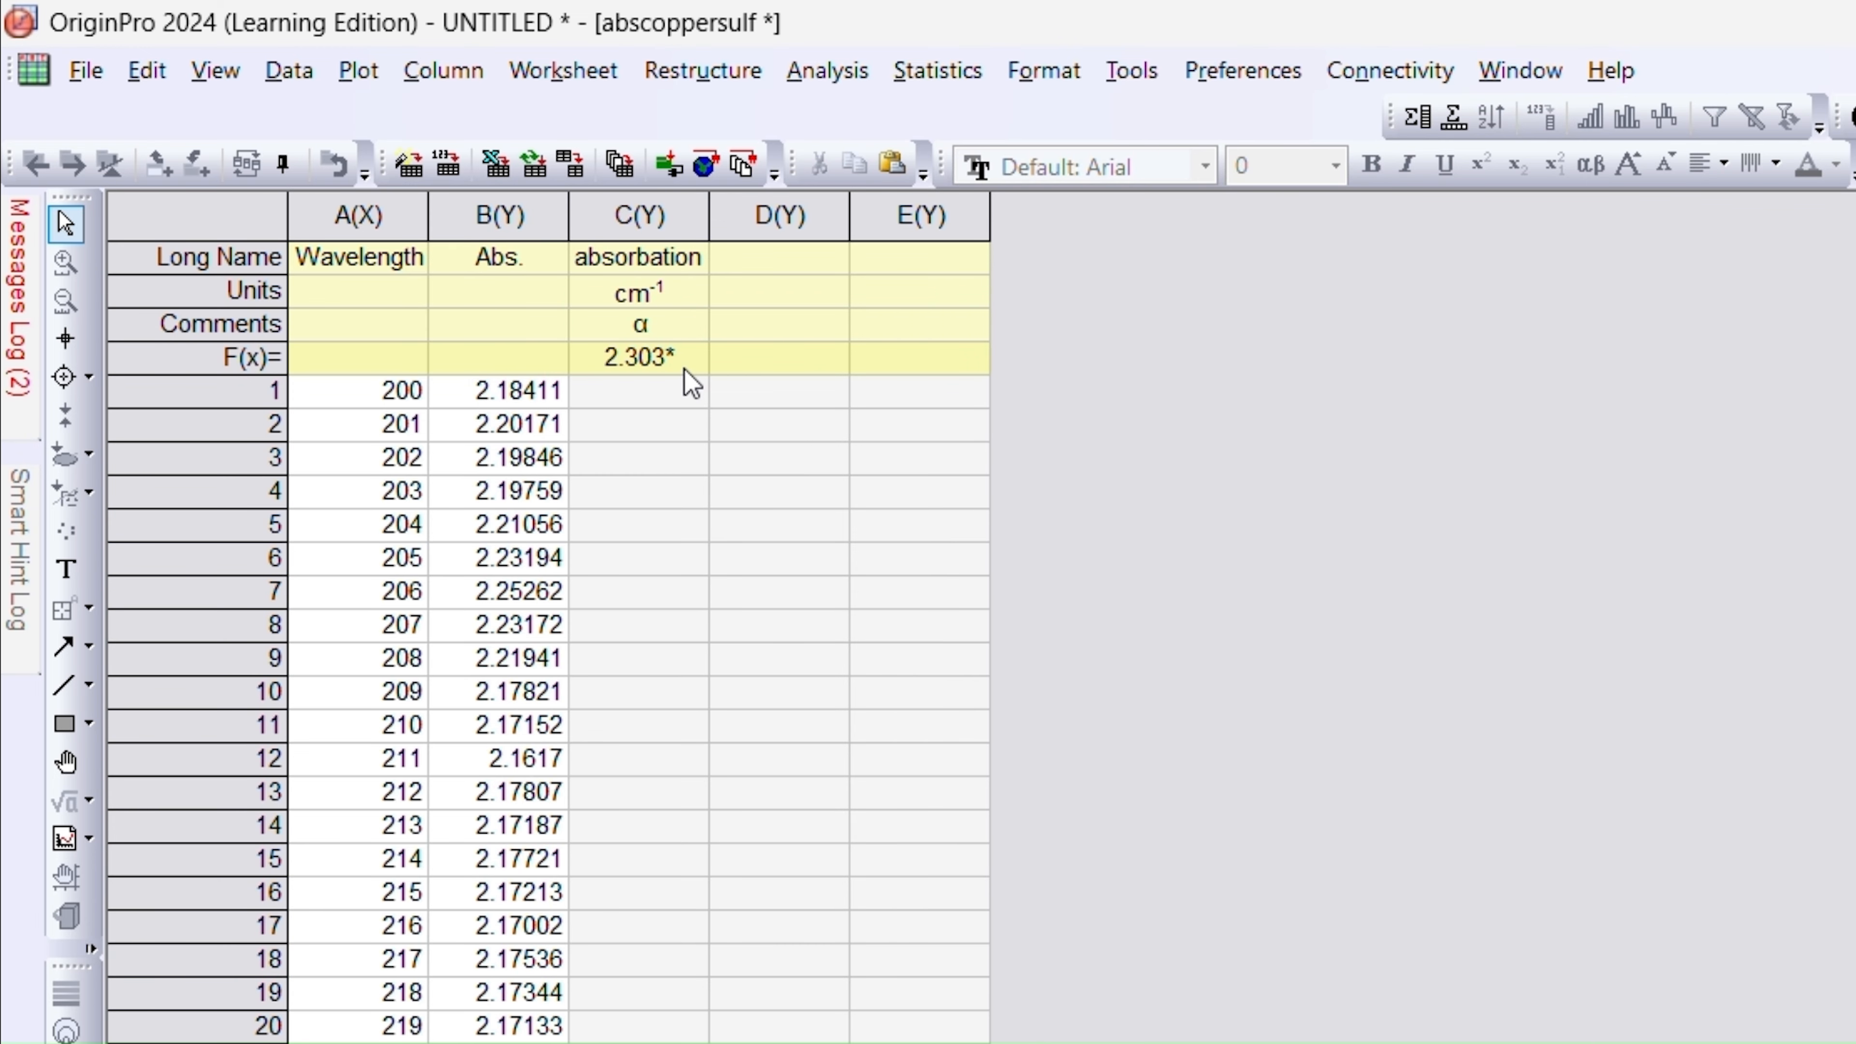
click(688, 360)
double_click(684, 354)
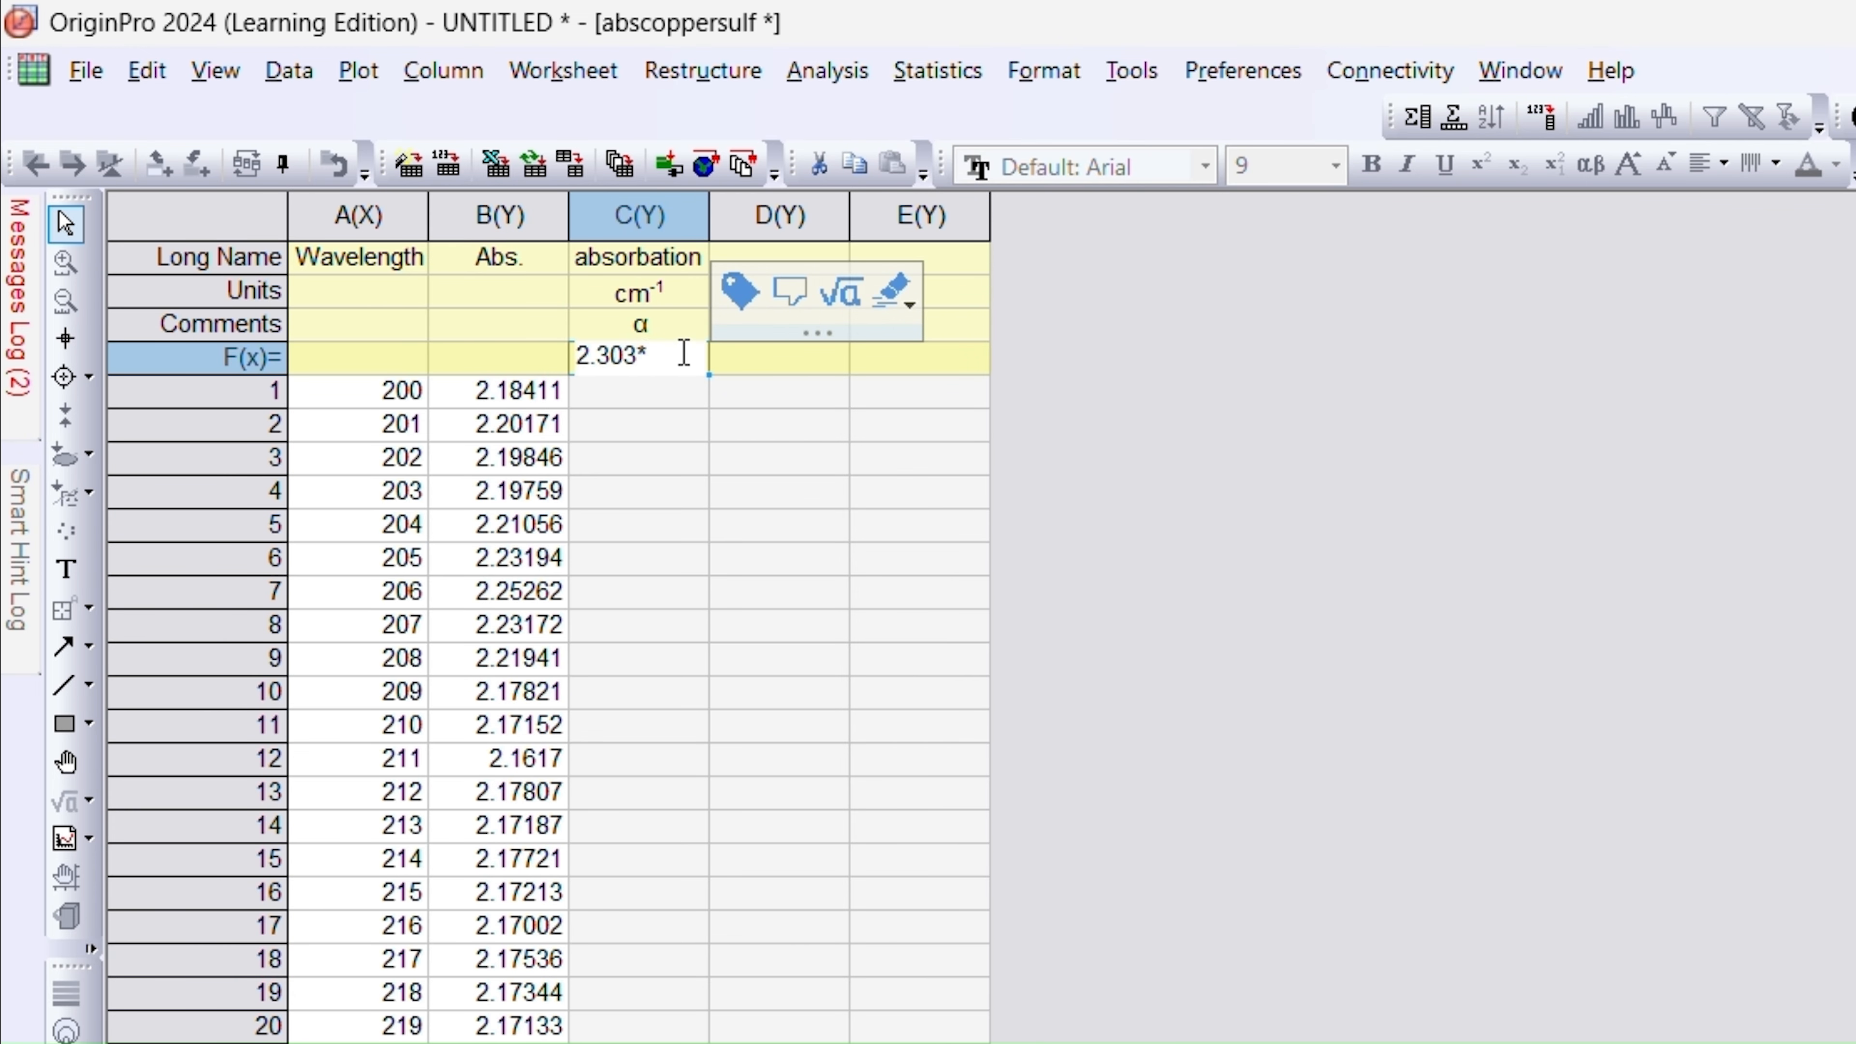
text(B)
click(1210, 481)
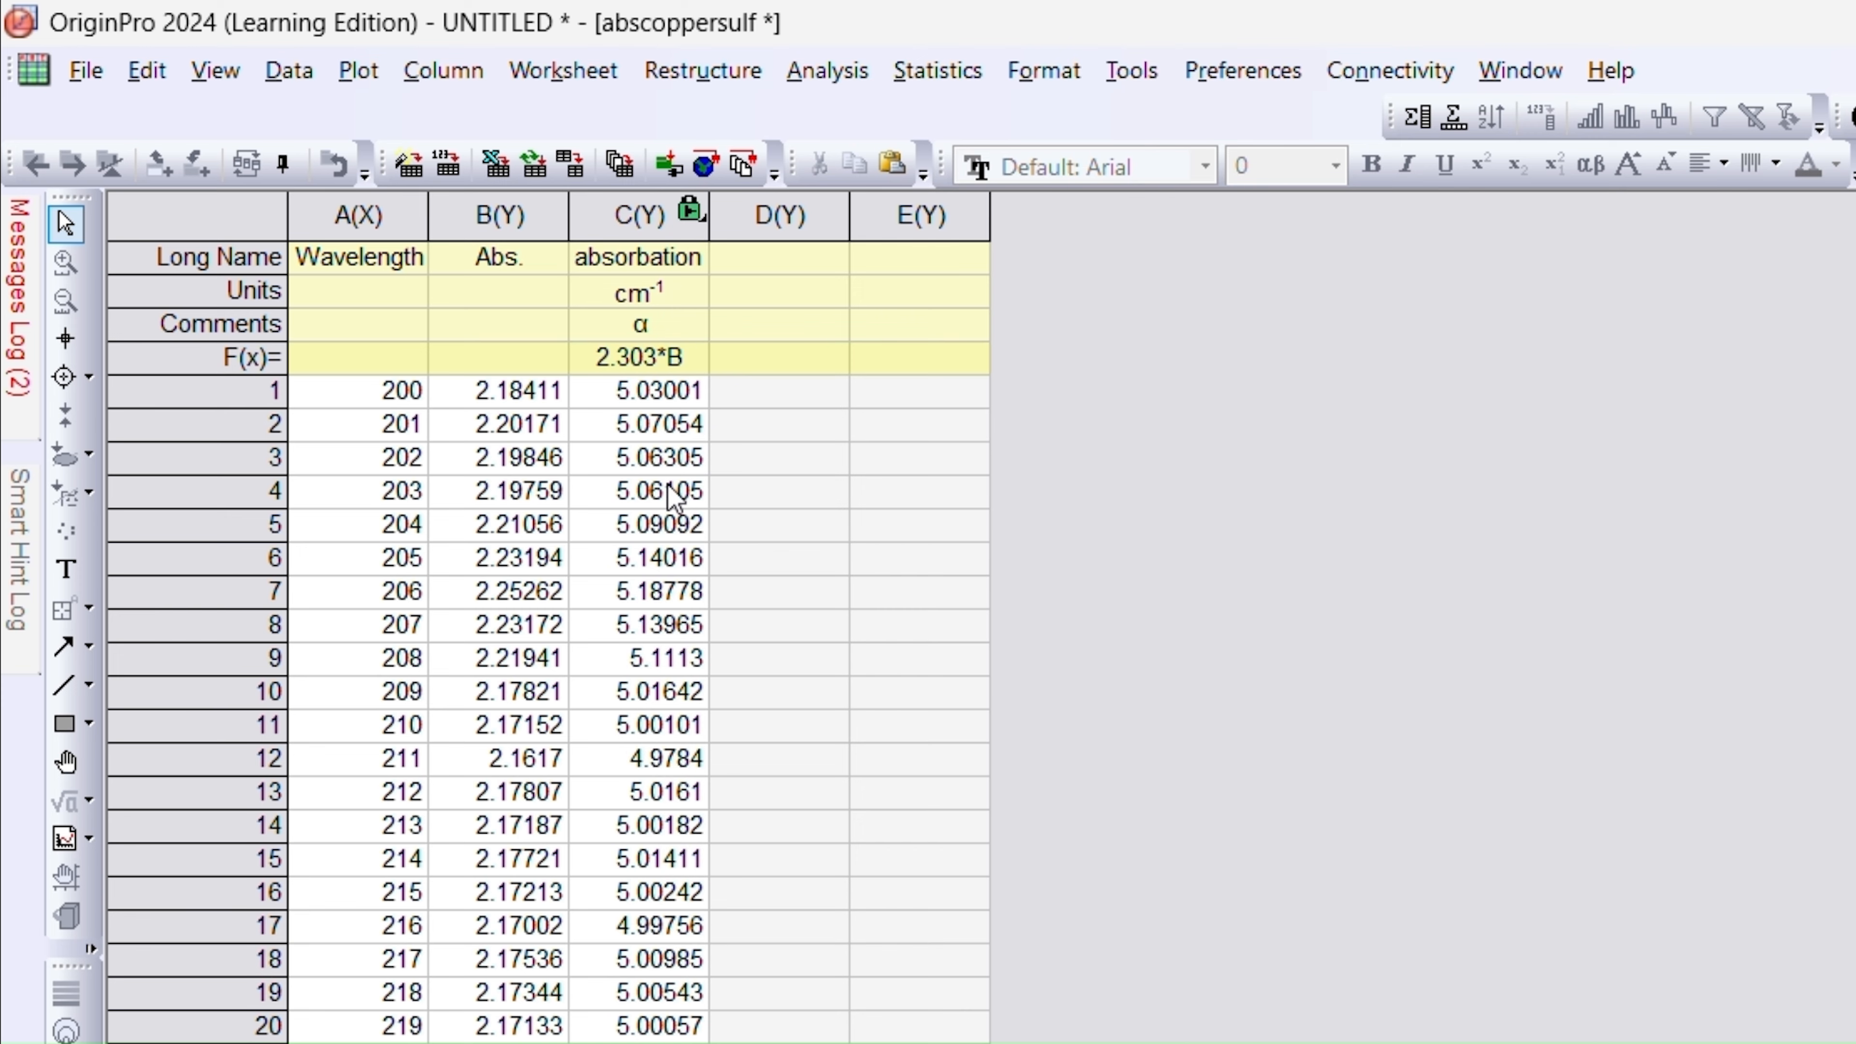
Label column D with the long name Energy, the units eV and the comment E.
click(768, 257)
double_click(765, 253)
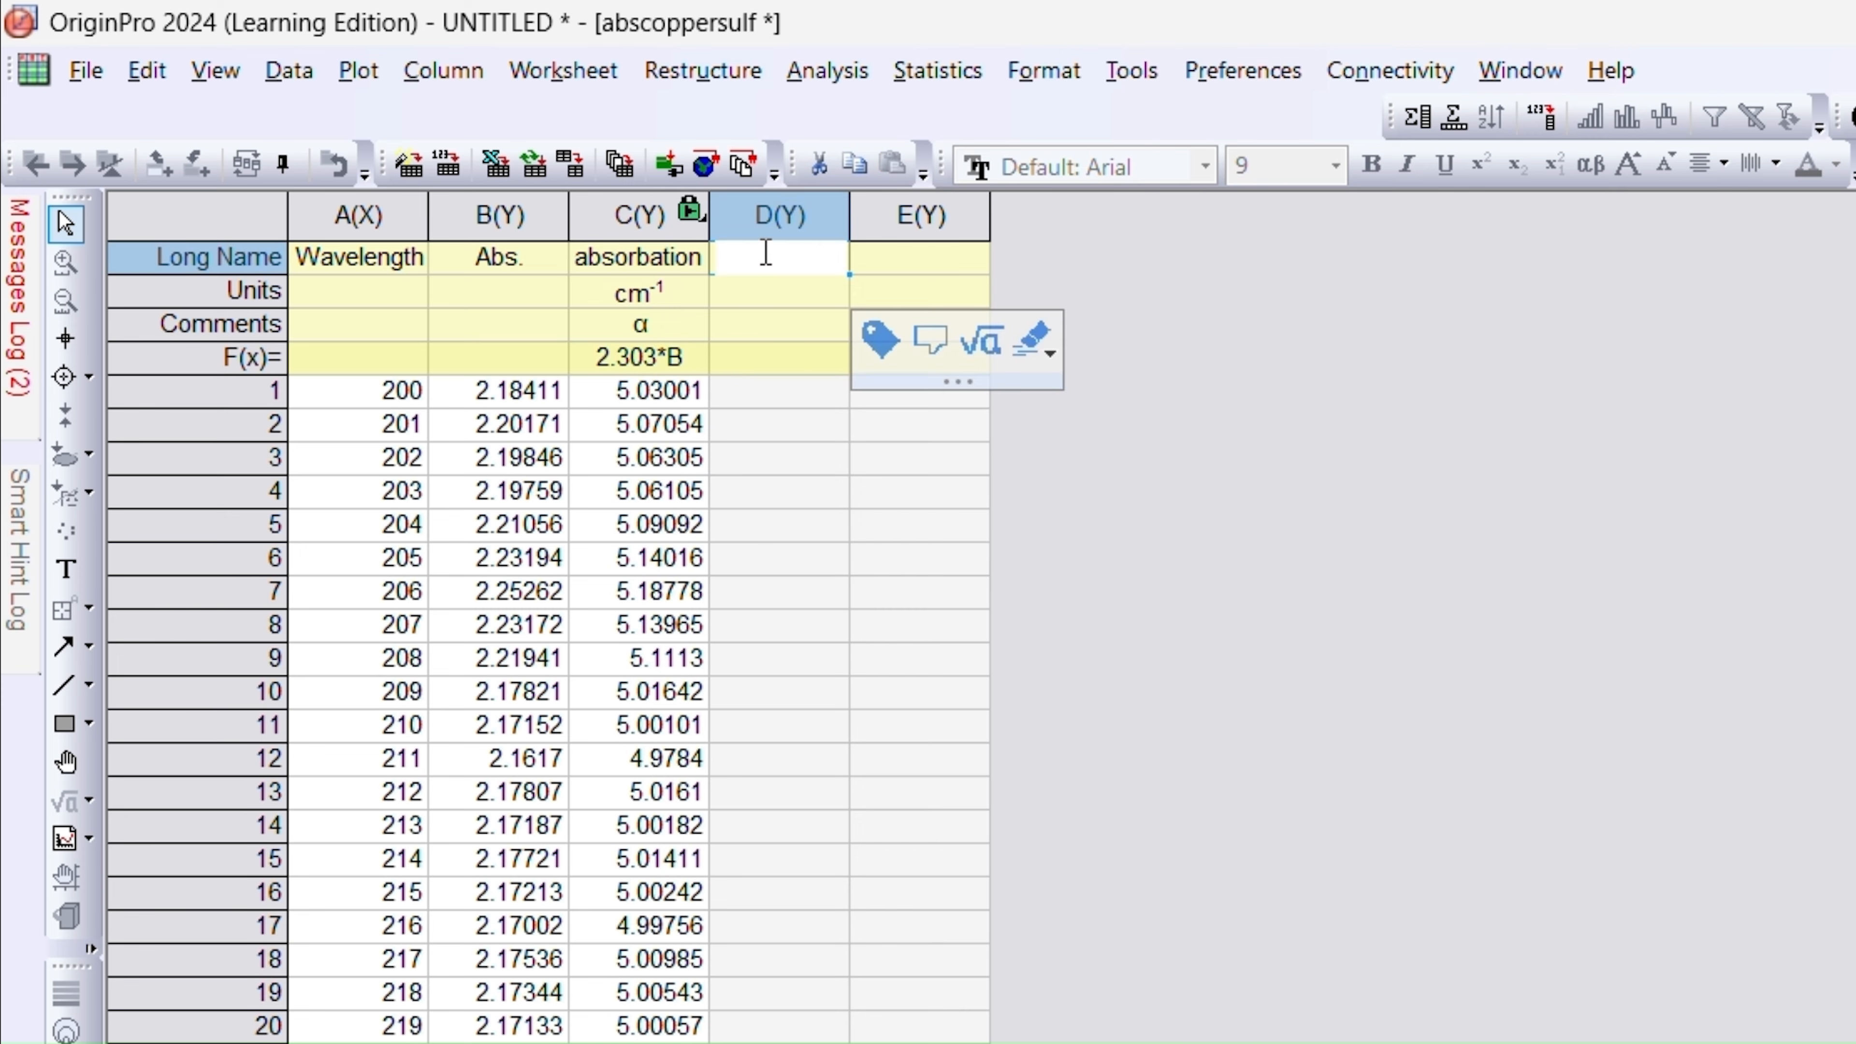
text(Energy)
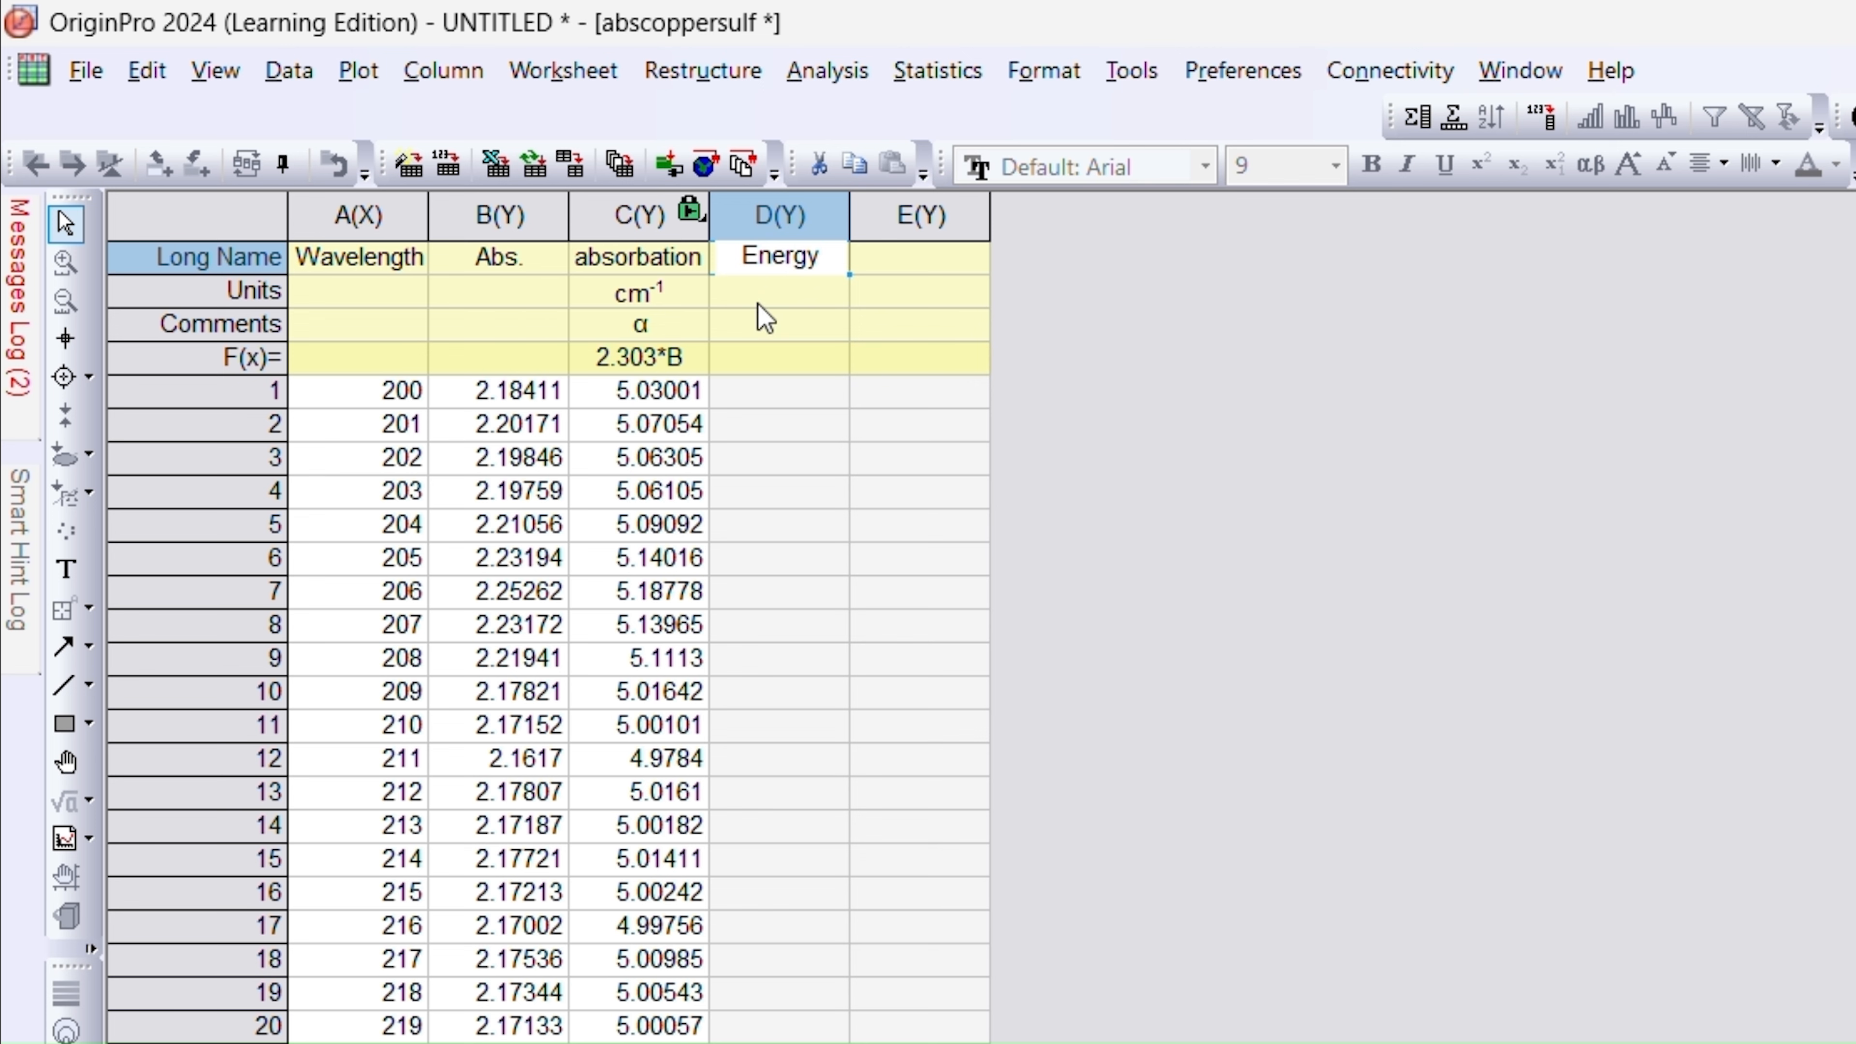
click(760, 291)
click(763, 296)
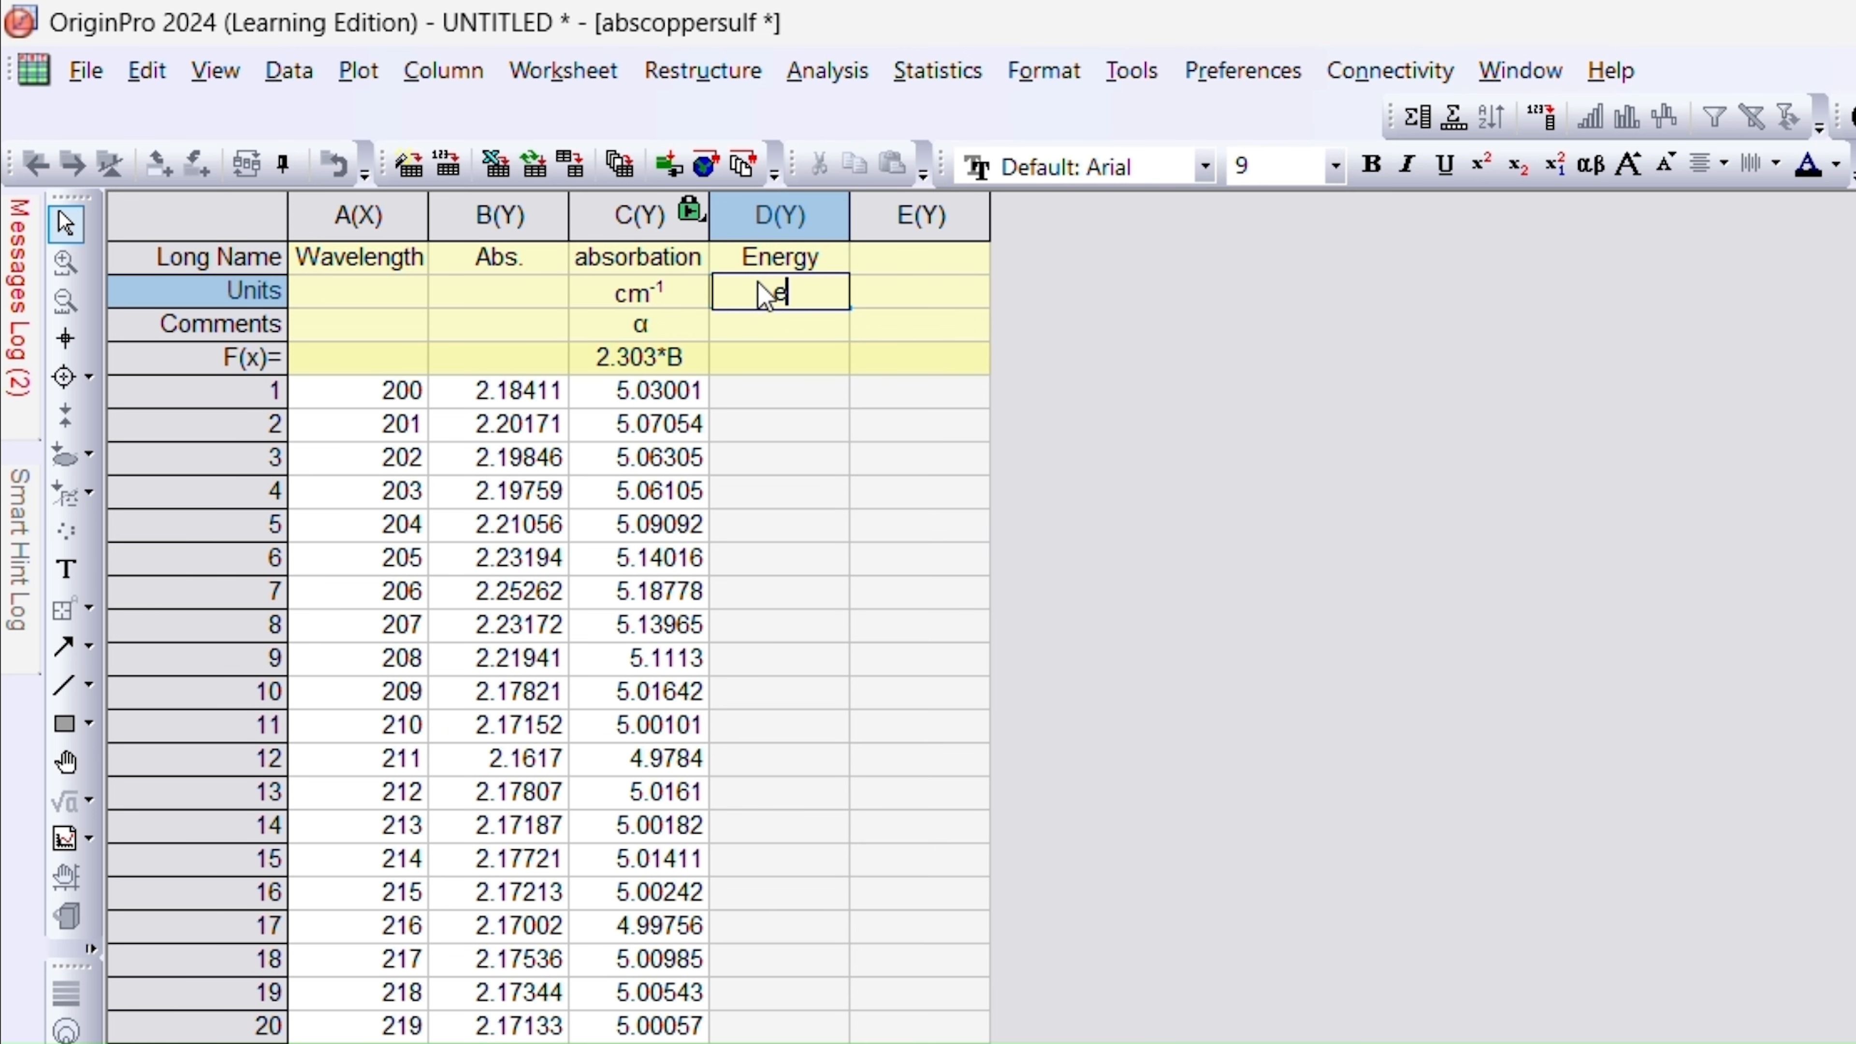
text(eV)
click(795, 322)
click(796, 322)
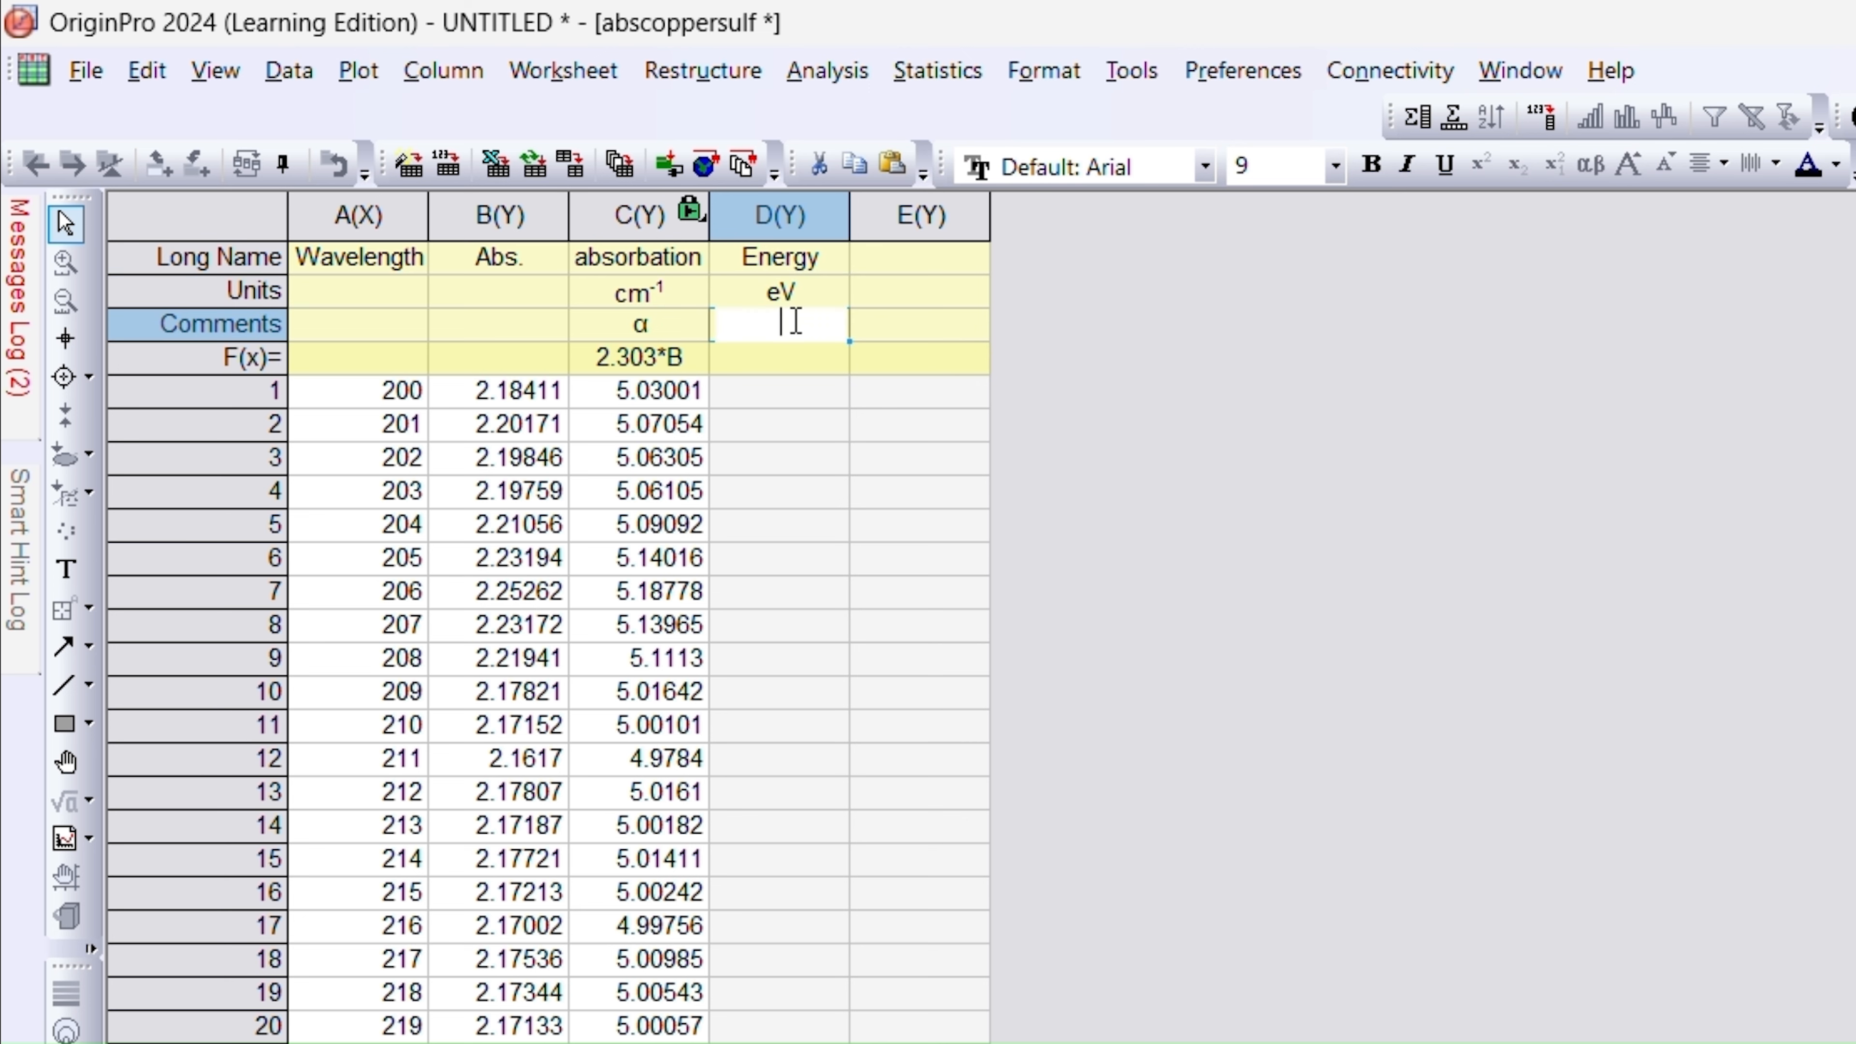
text(E)
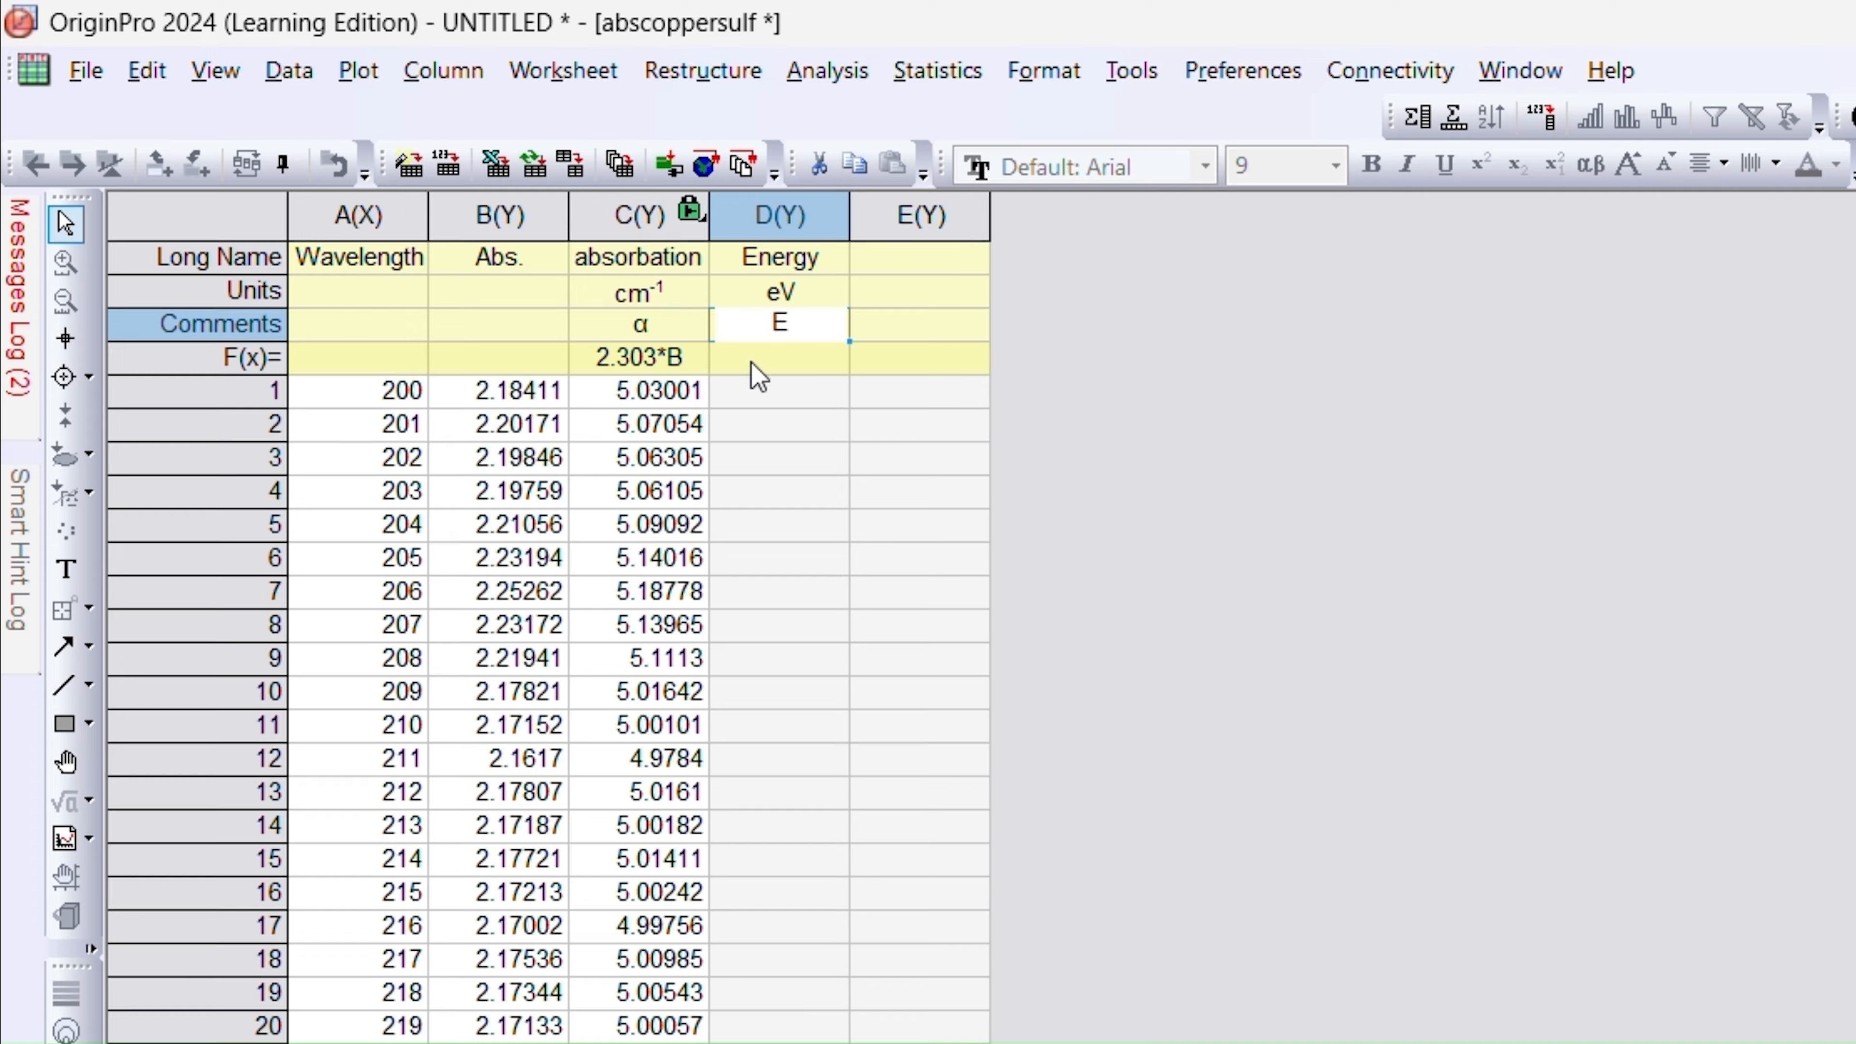
Set column D's formula to 1240/A to calculate the energy from the wavelength.
double_click(764, 362)
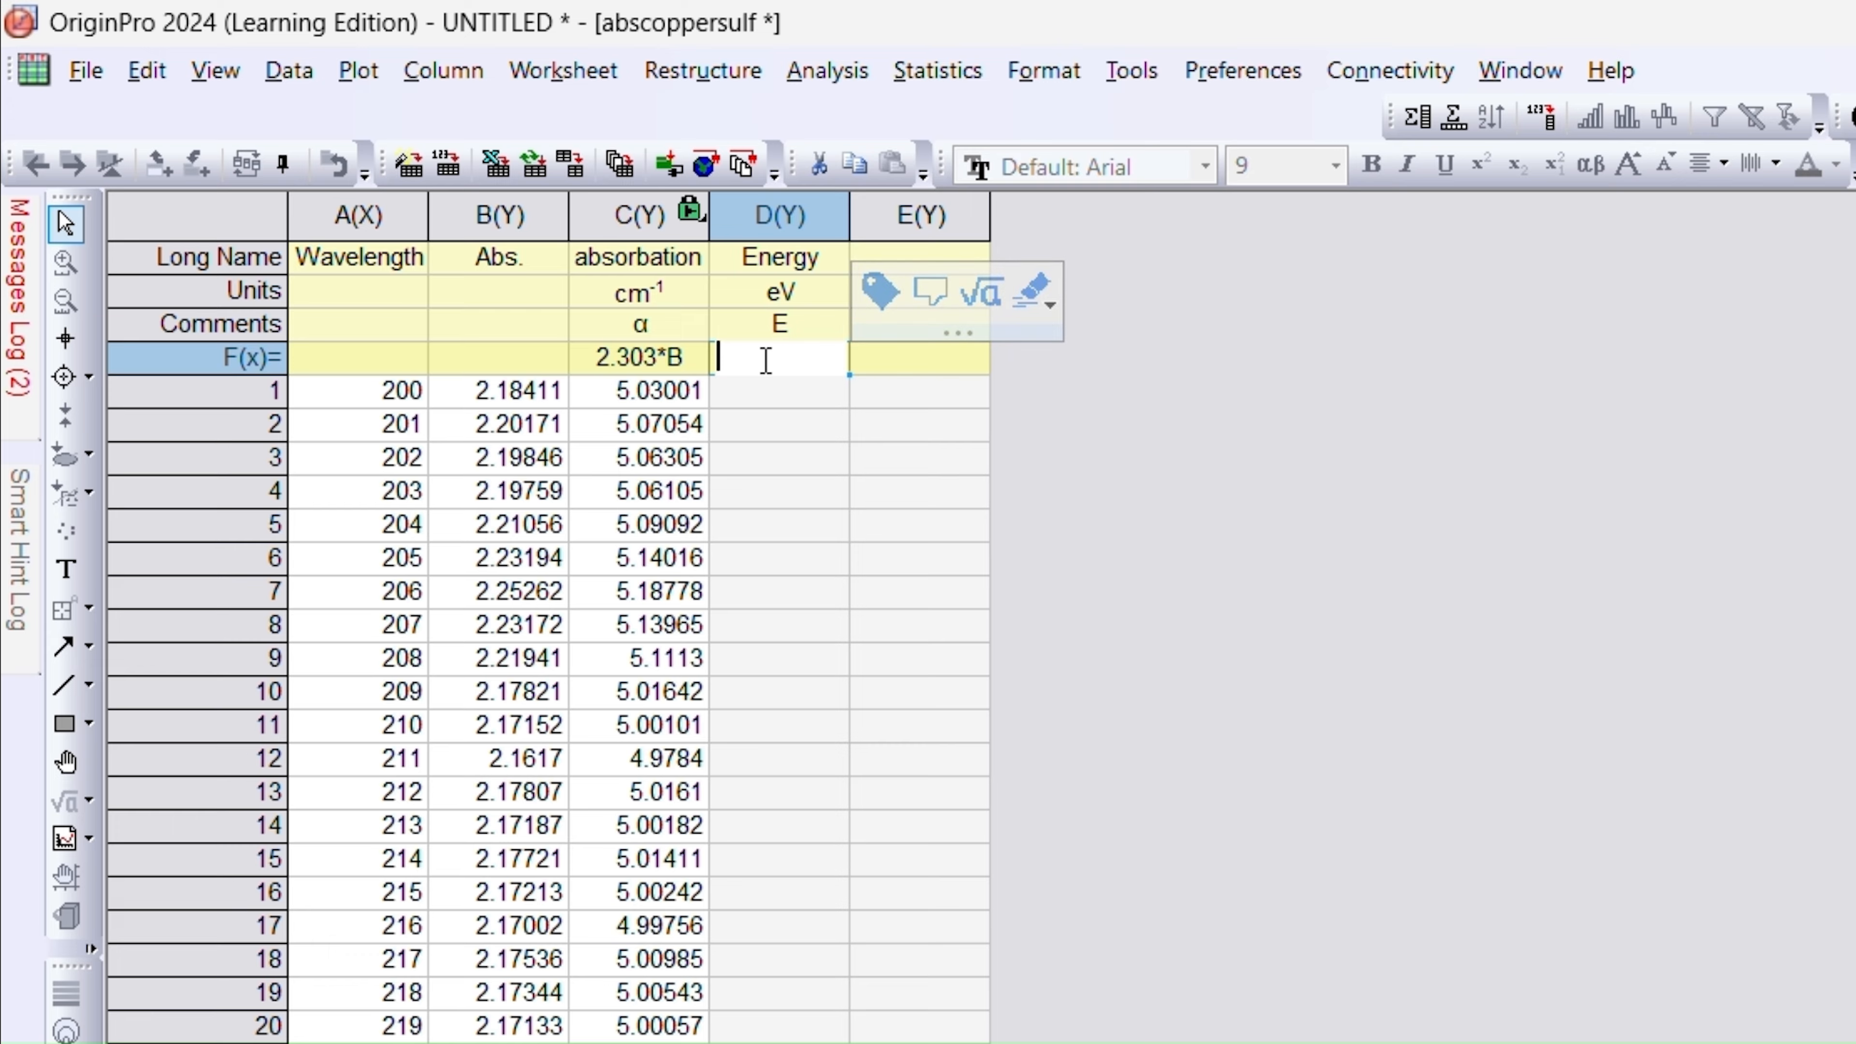
text(1240/A)
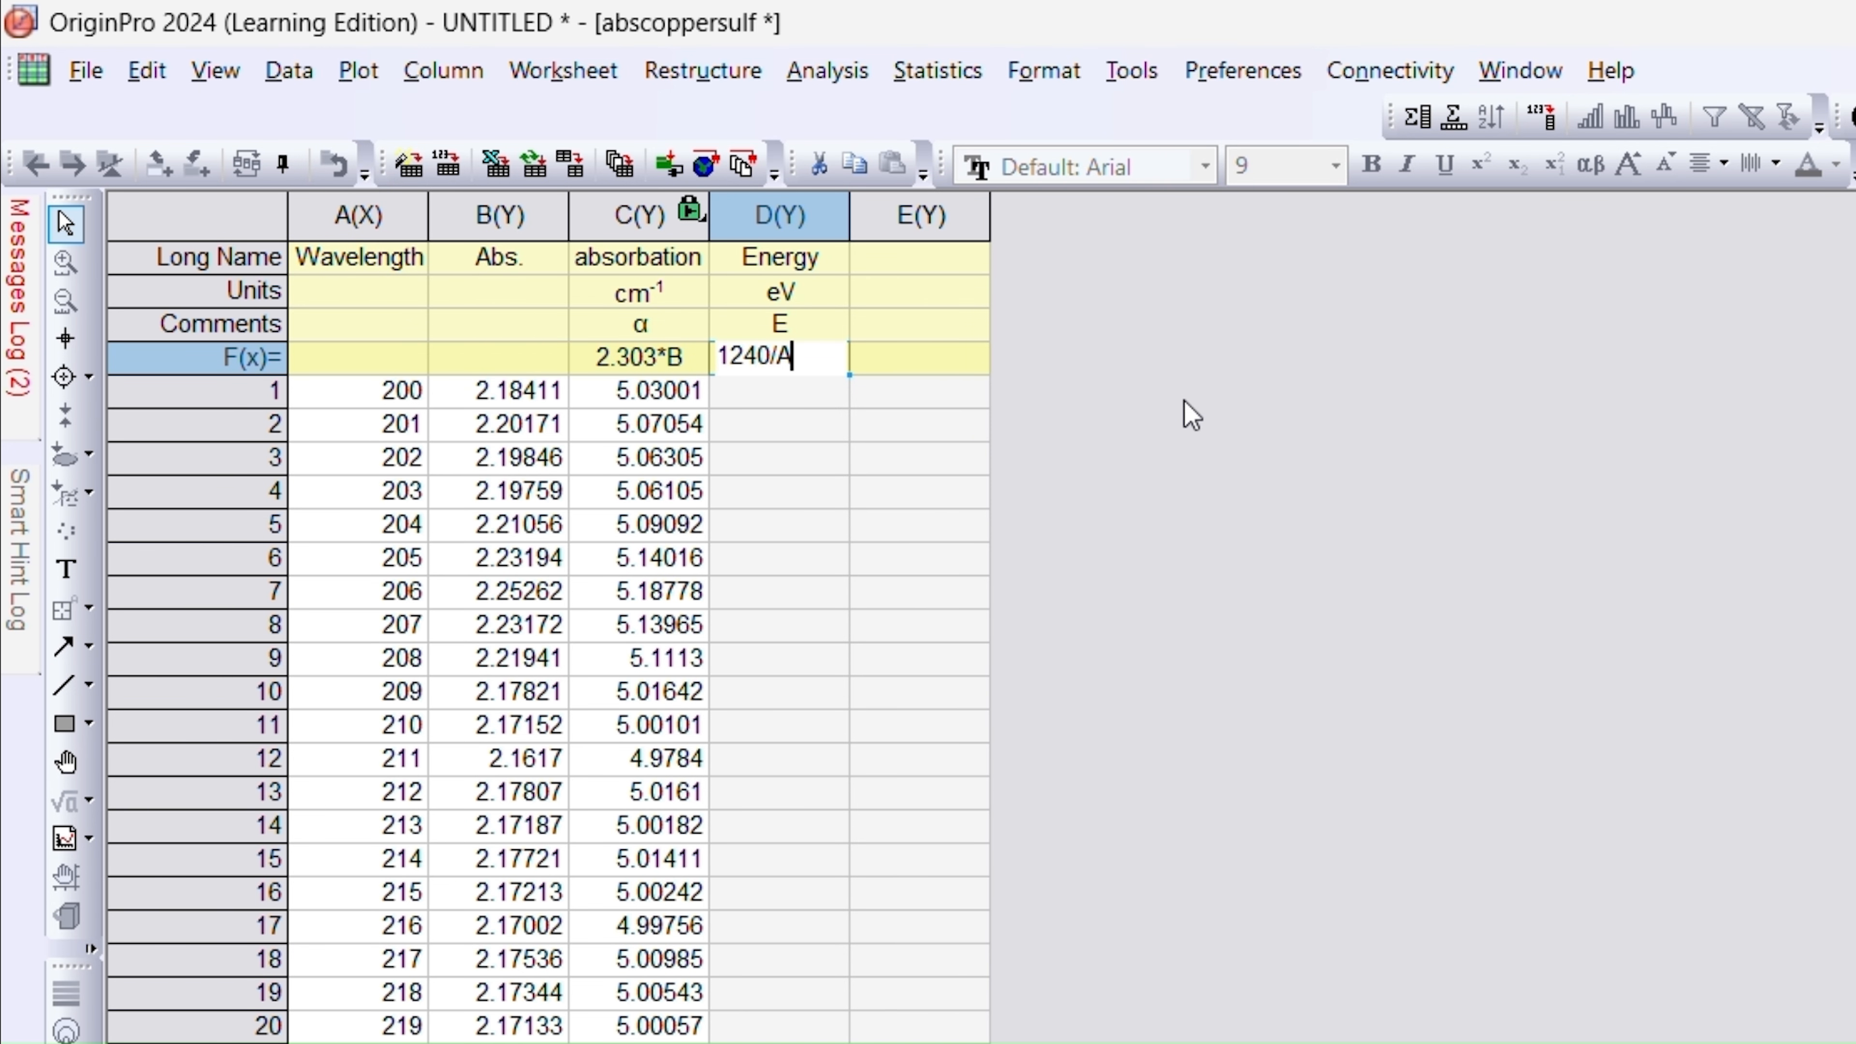
key(Return)
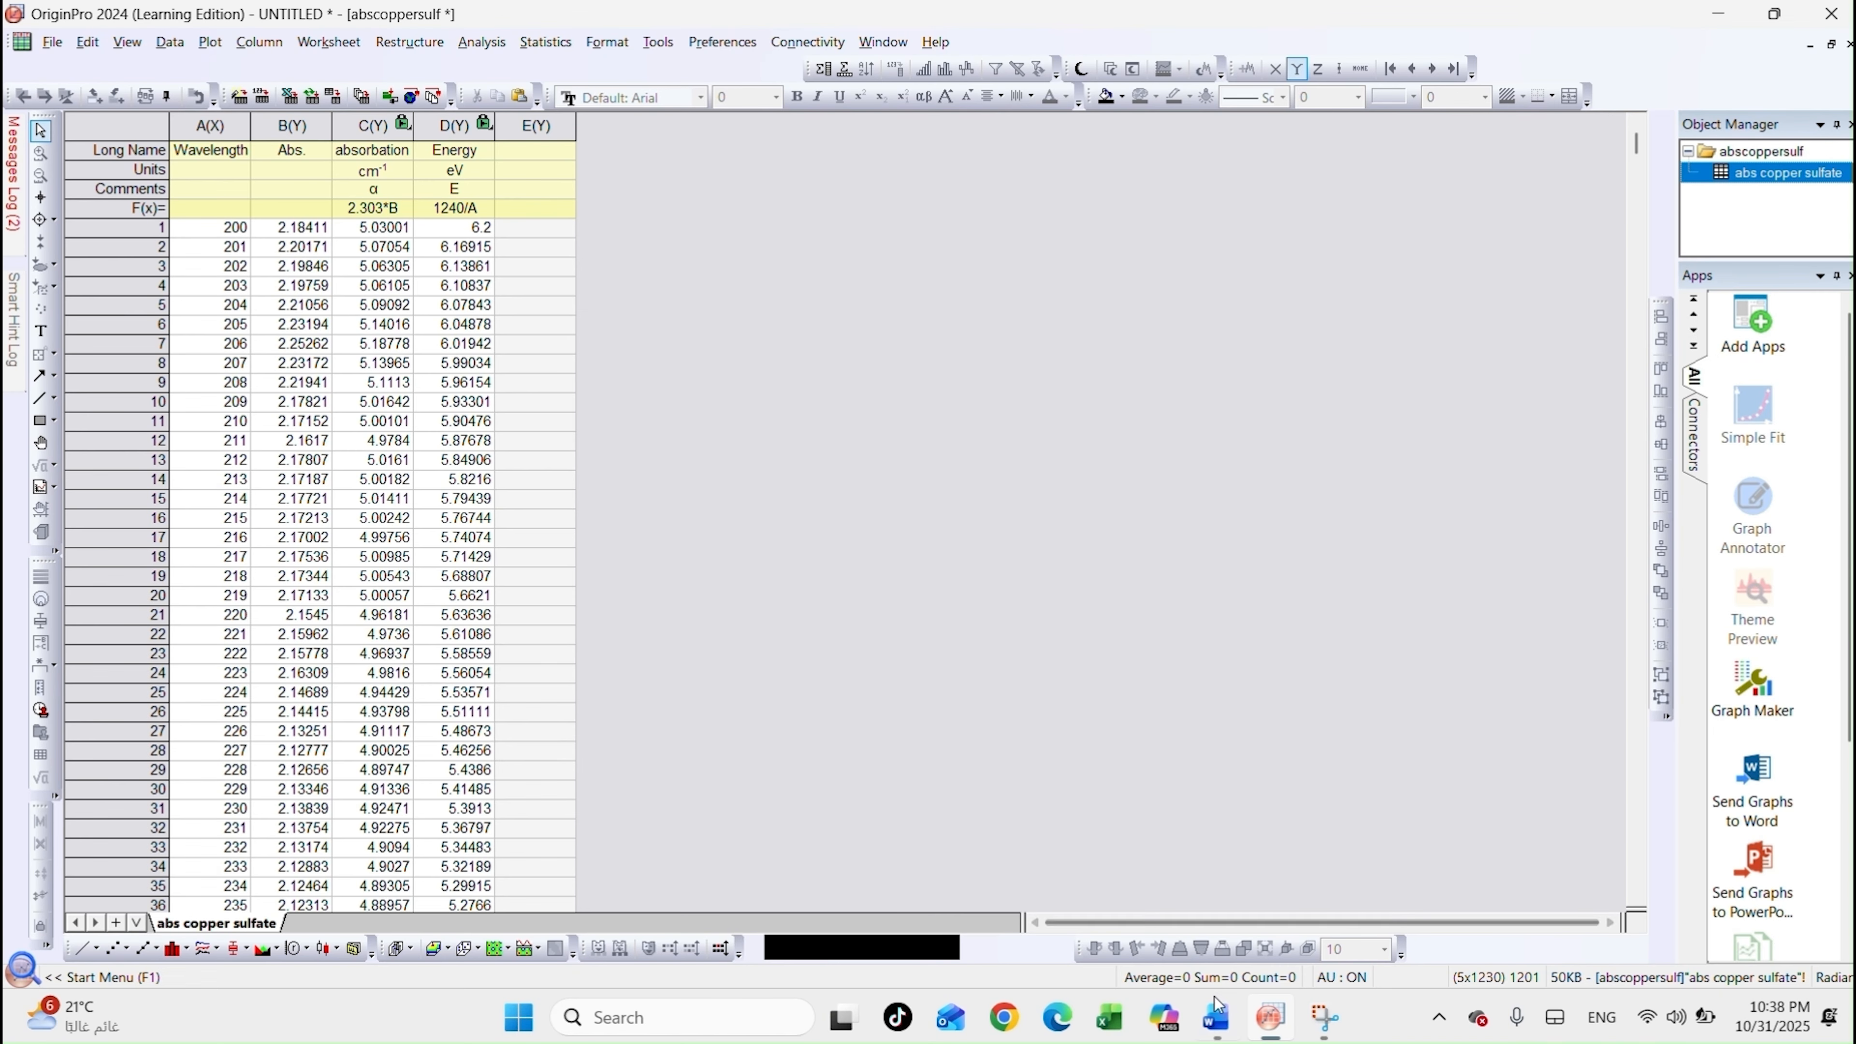
Enter αhv as column E's long name, inserting the alpha from the symbol map.
click(1217, 1023)
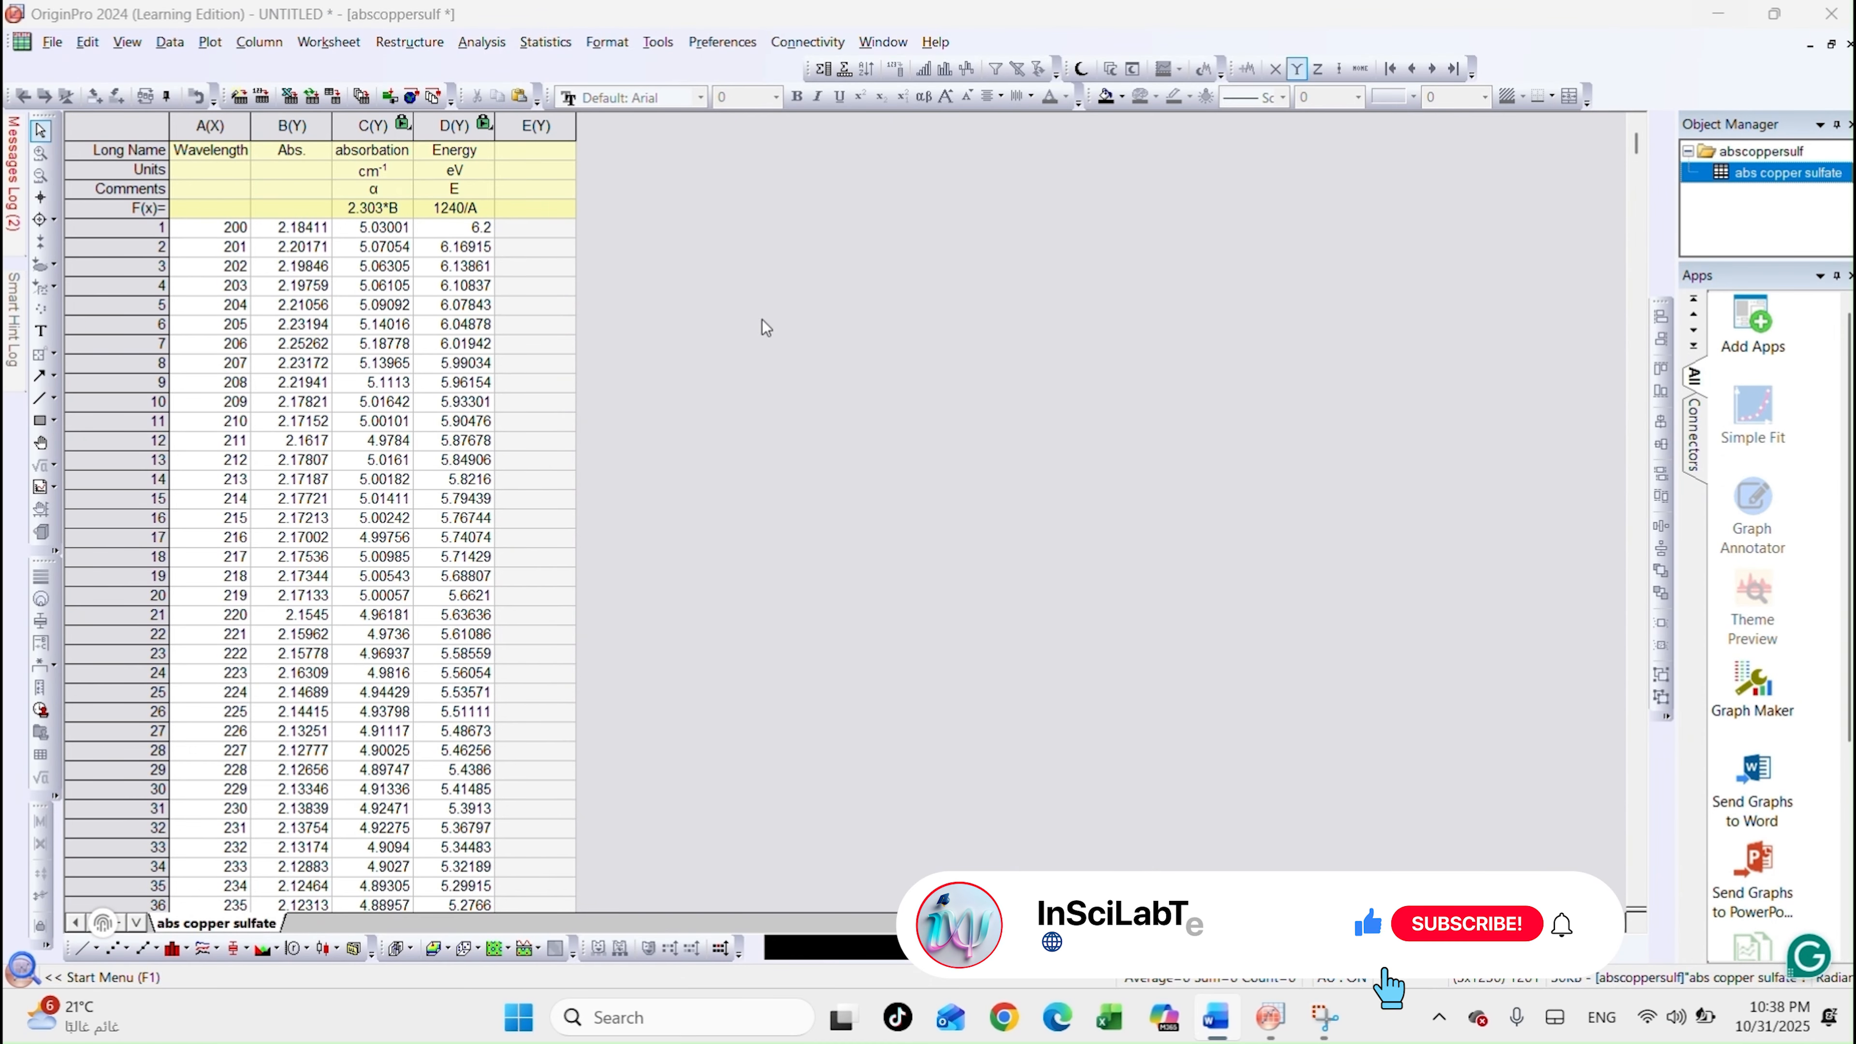
double_click(518, 157)
right_click(555, 154)
click(662, 361)
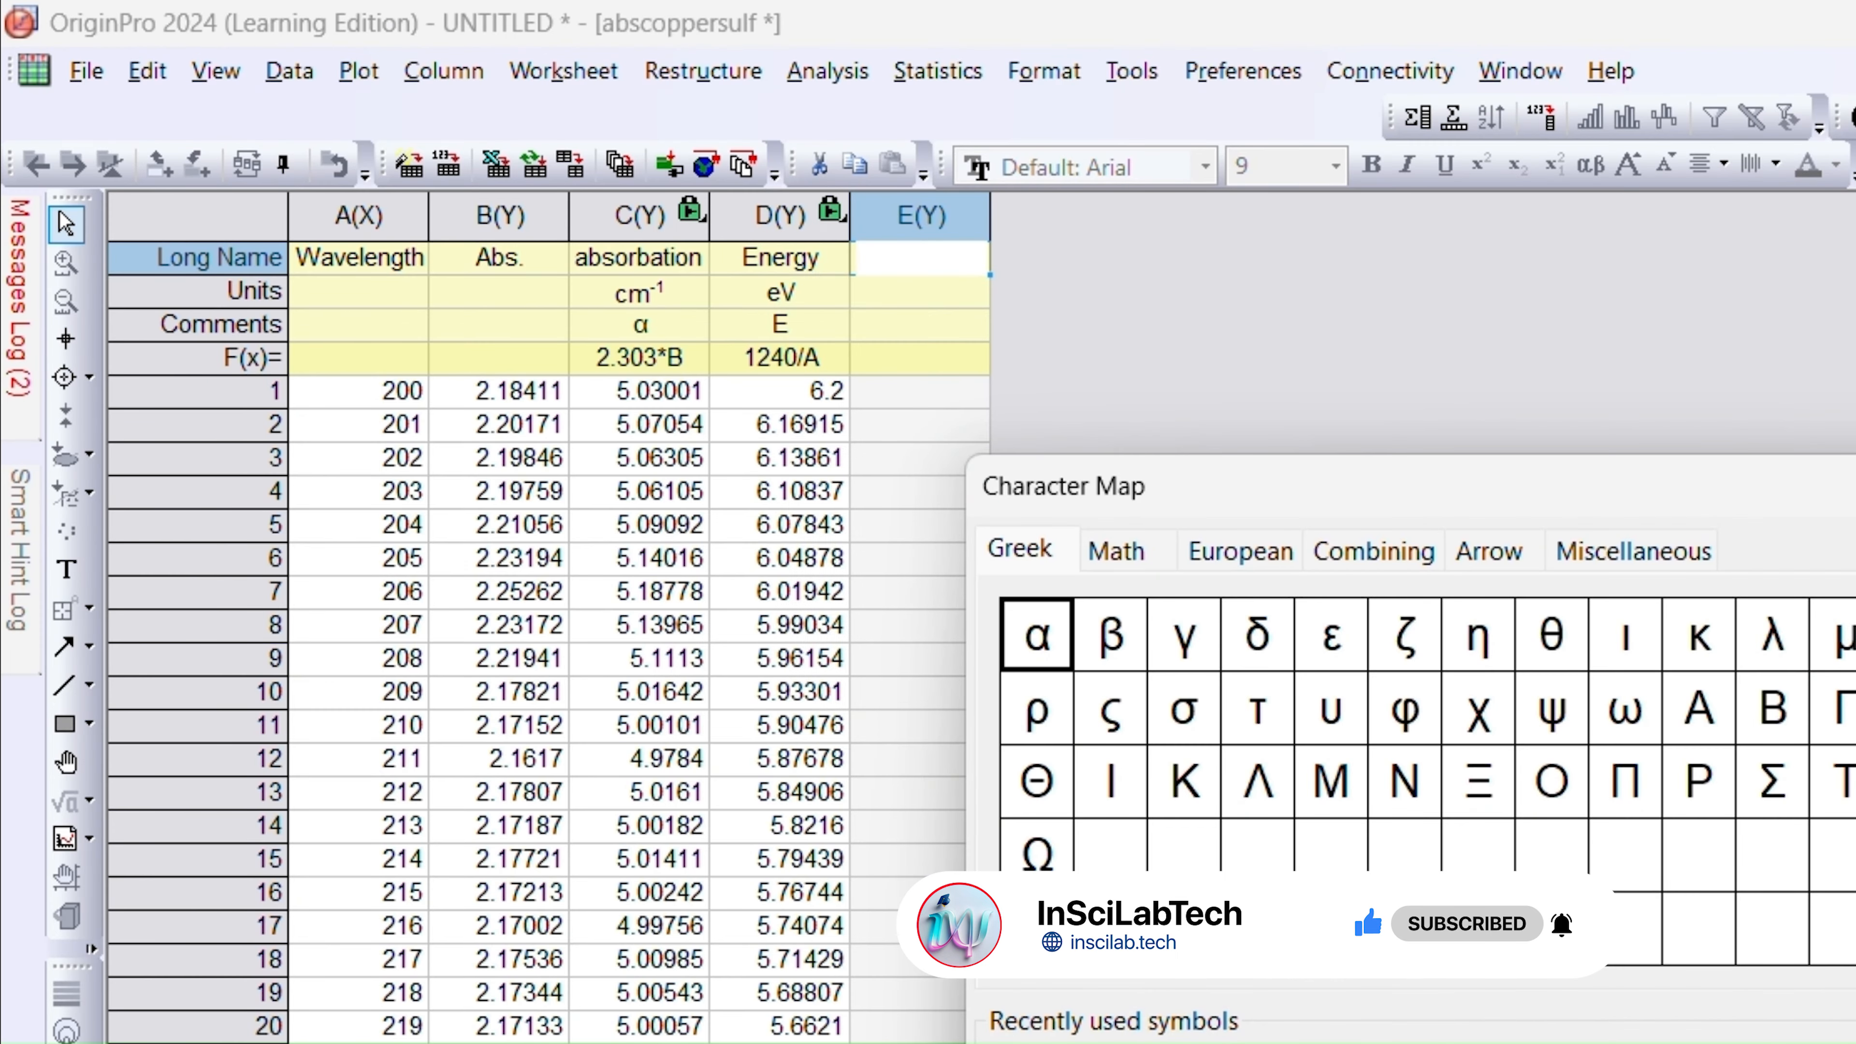
double_click(603, 632)
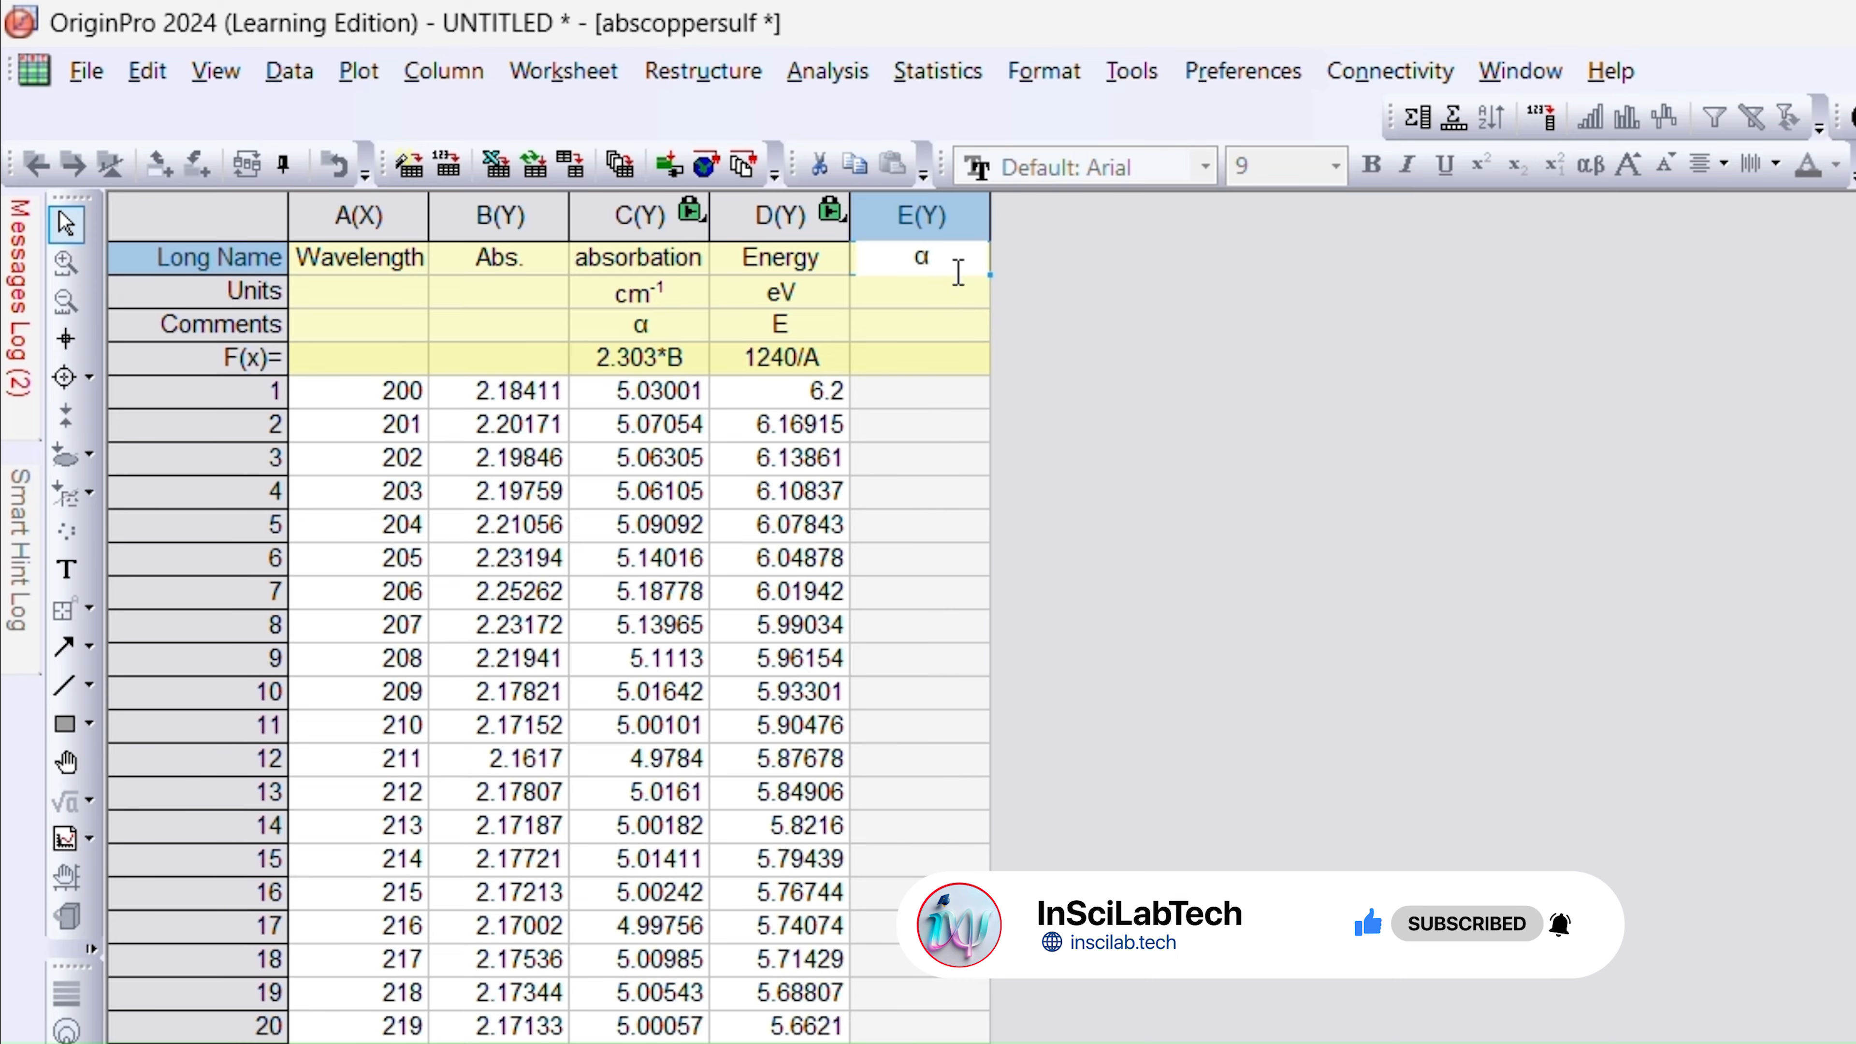
text(h)
right_click(947, 264)
click(1129, 627)
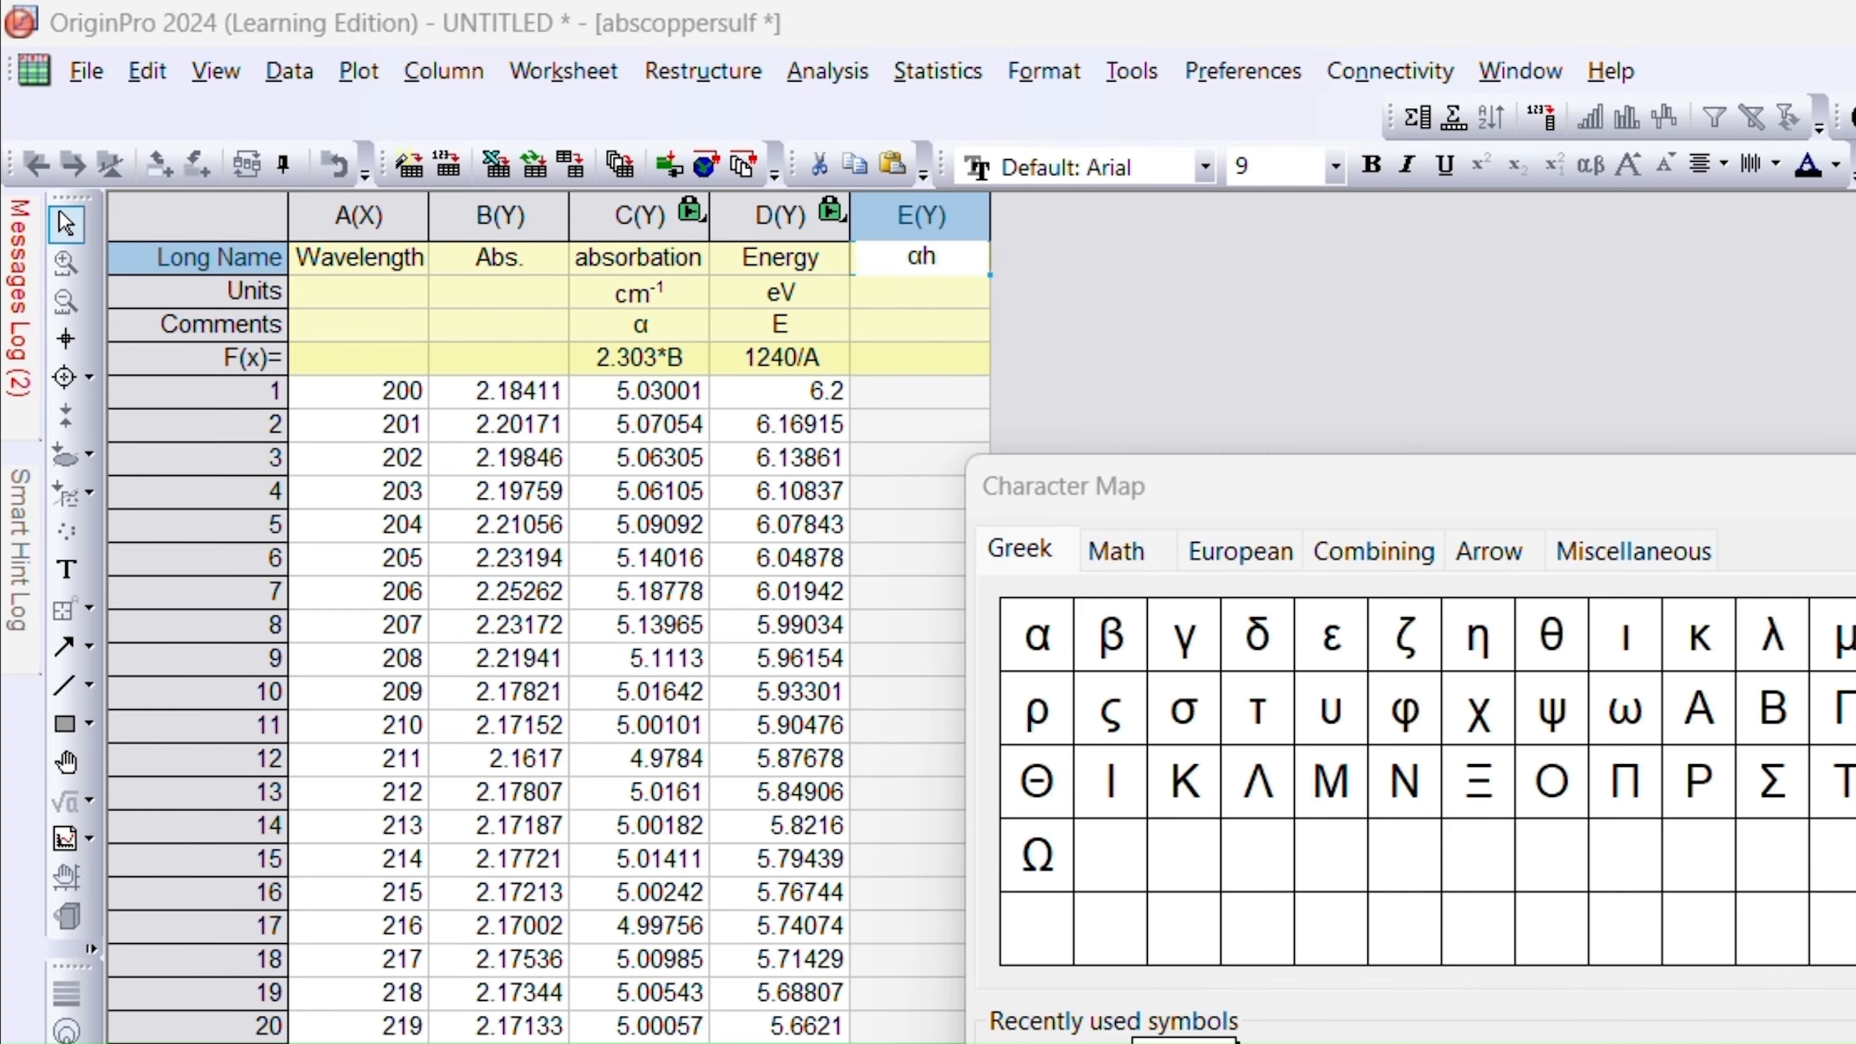
text(v)
key(Return)
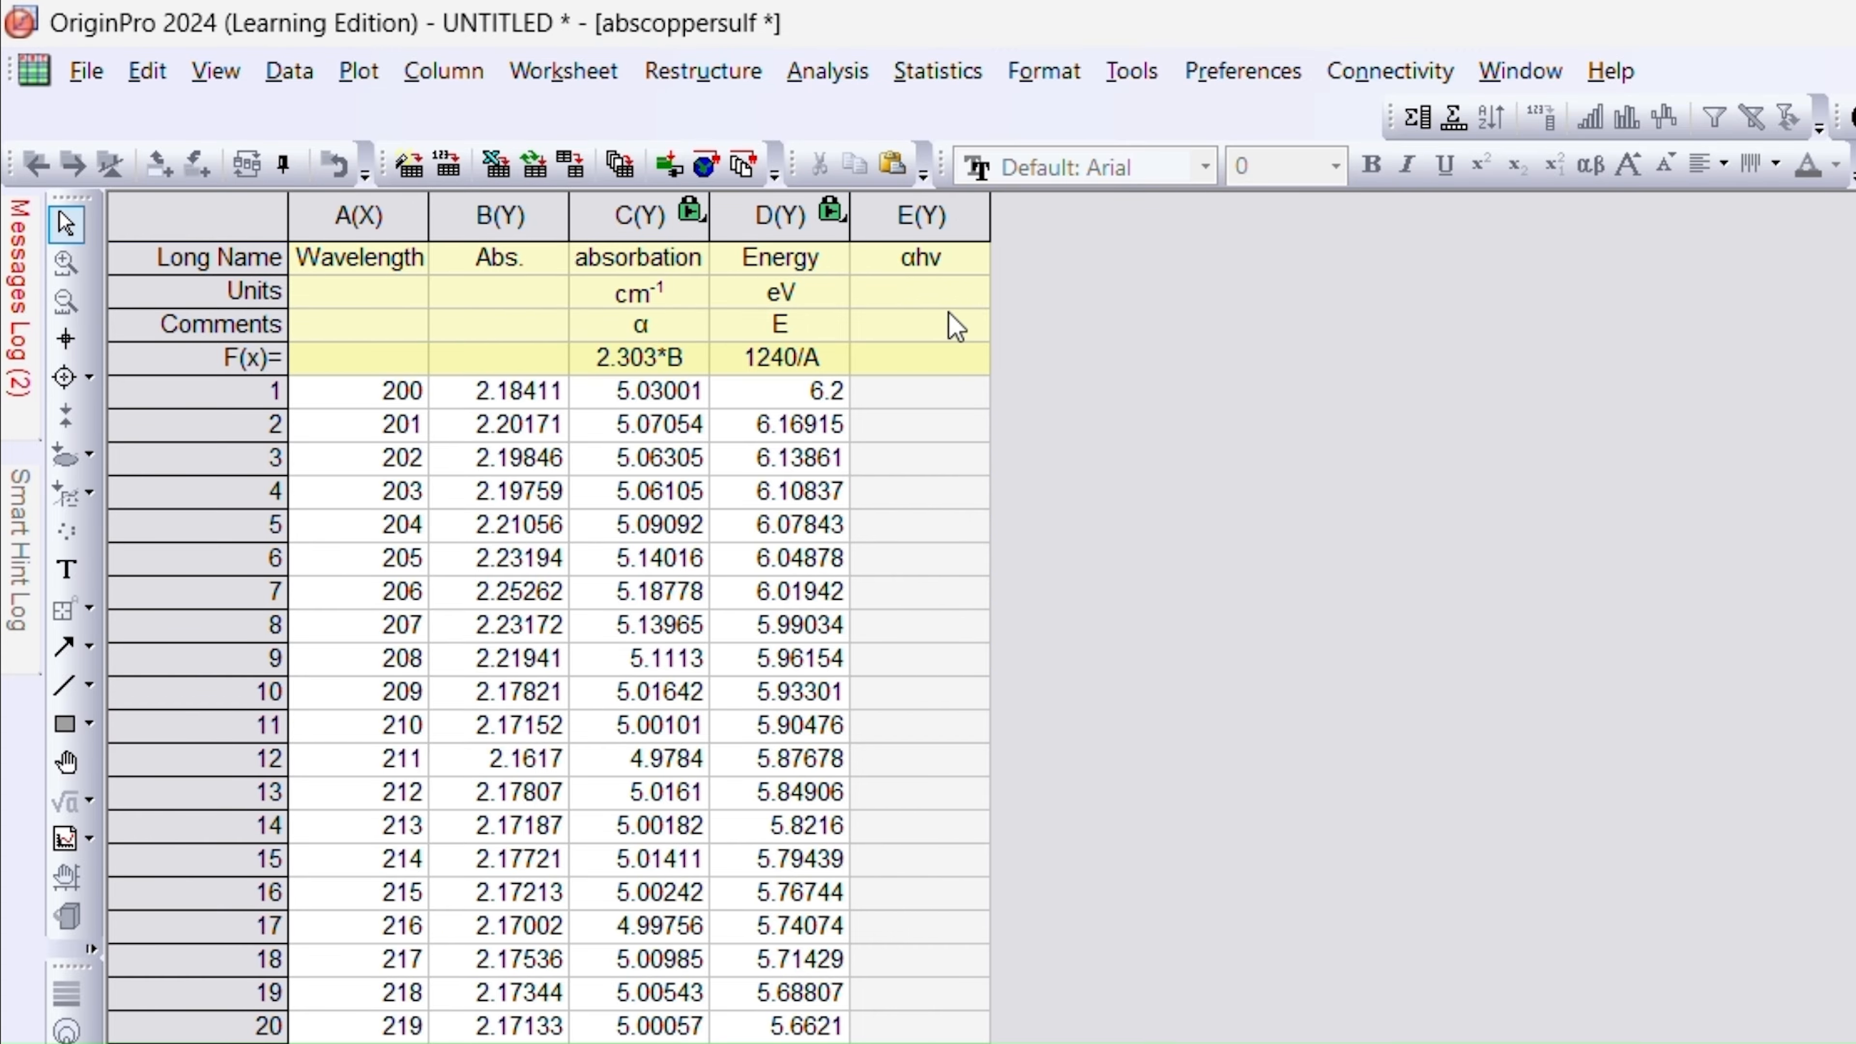
Change column E's long name to (αhv)^2.
click(938, 228)
click(954, 267)
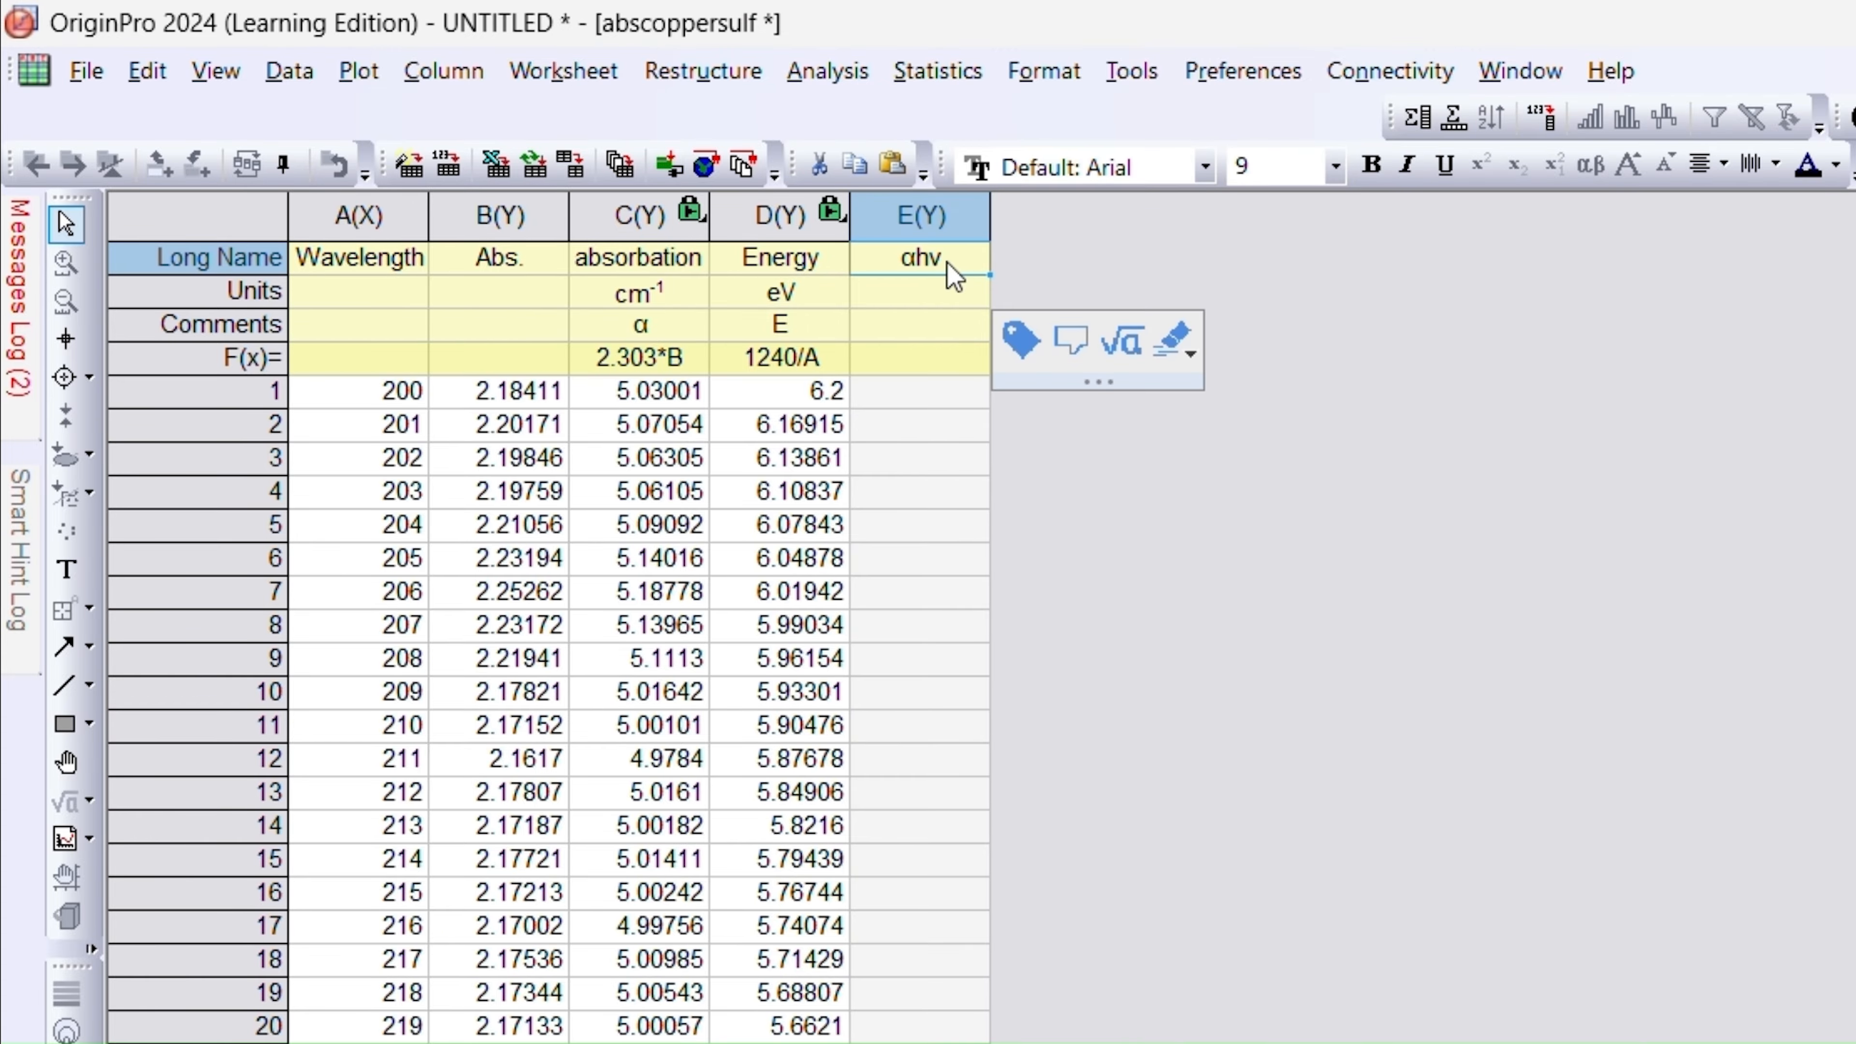
double_click(957, 260)
text())
key(Home)
text((αhv)^2)
Enter (eVcm-1)2 as column E's units, formatting the -1 inside the parentheses as superscript.
click(906, 296)
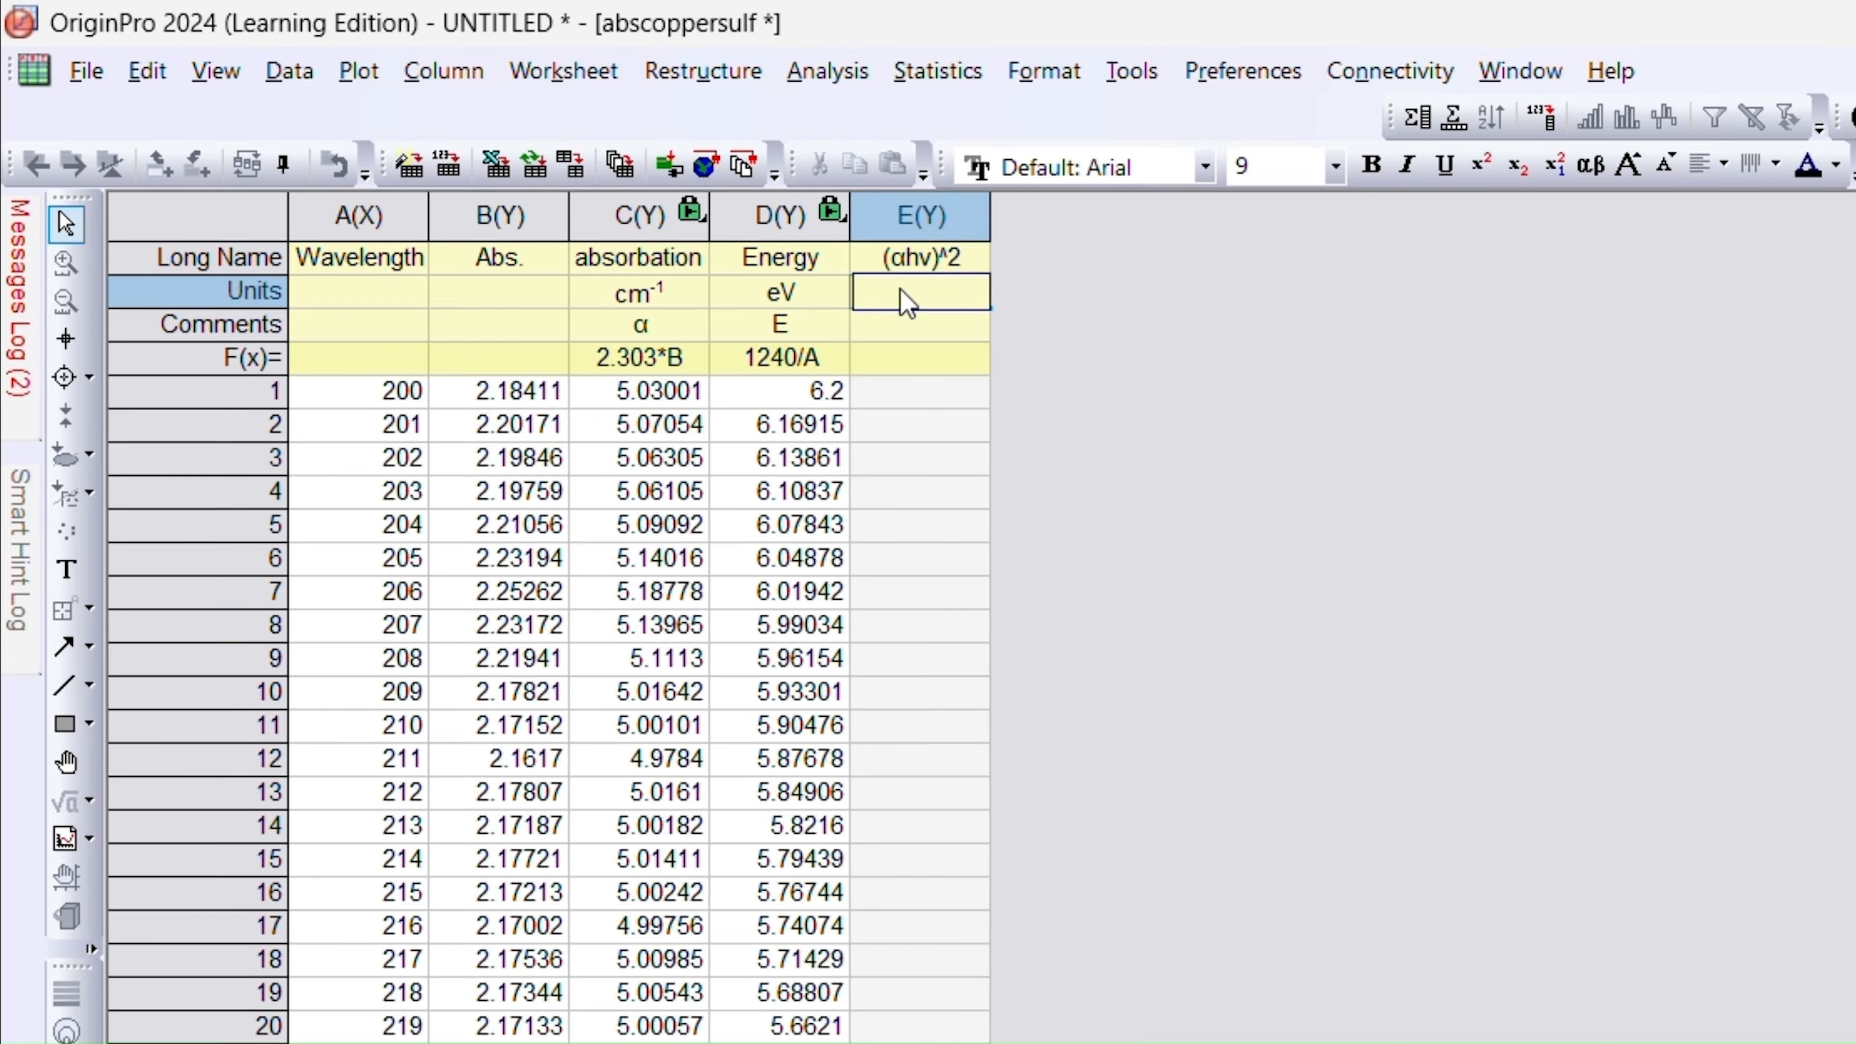
text((eVcm)-1)
key(shift+Left)
key(shift+Left)
click(1481, 165)
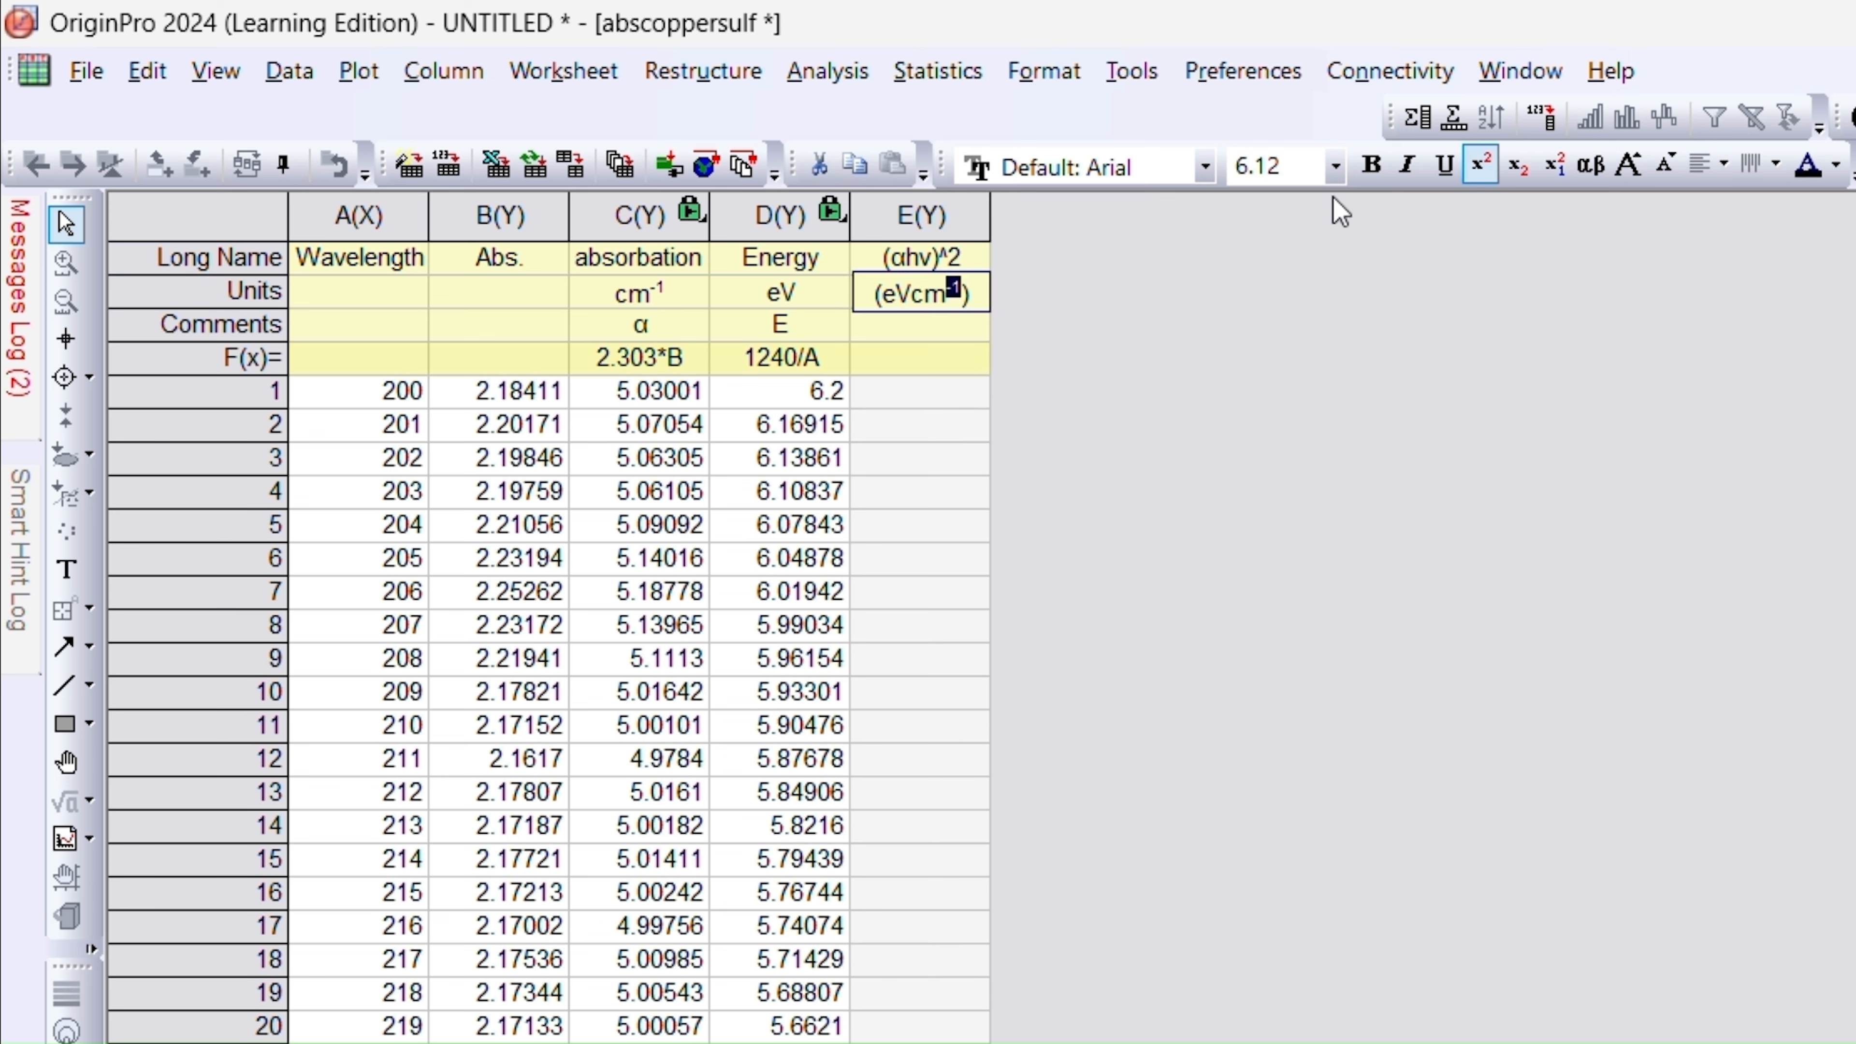
click(972, 301)
text(2)
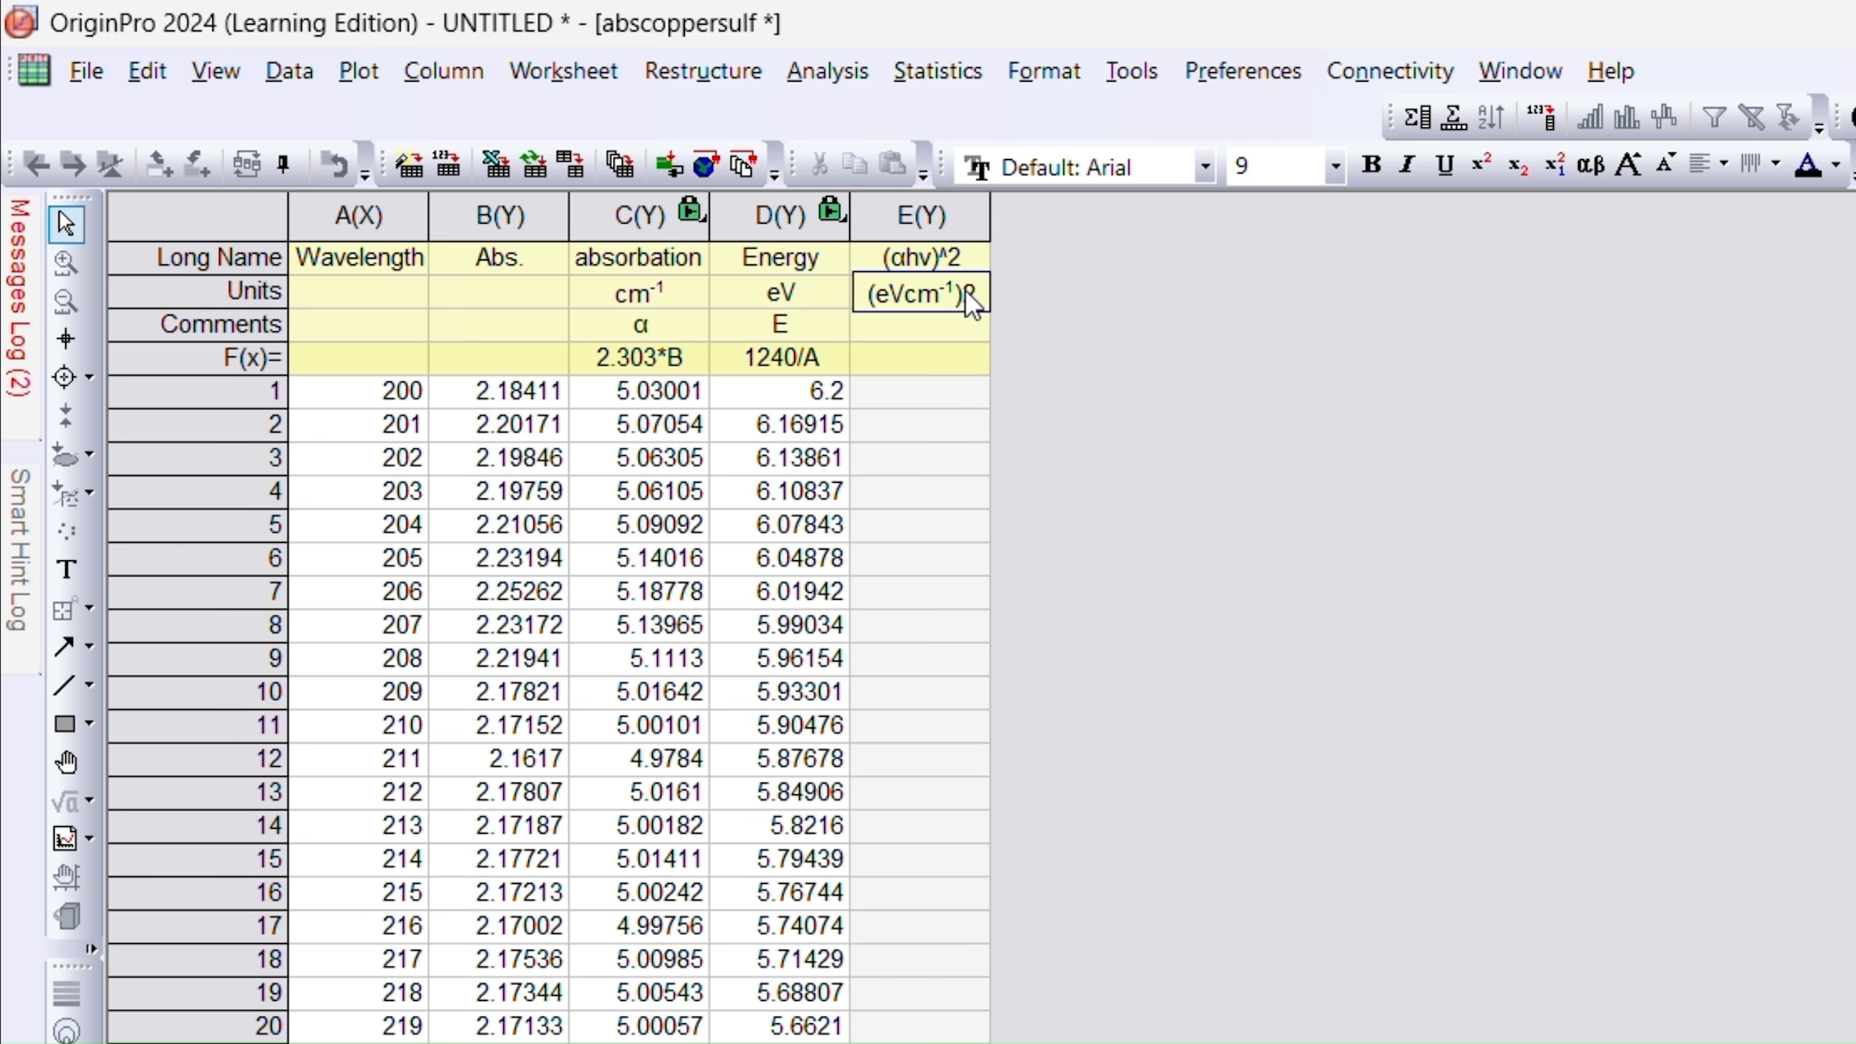
key(shift+Left)
click(1481, 166)
key(ctrl+z)
Insert a caret before the final 2 in column E's units to mark it as an exponent.
click(1008, 333)
double_click(966, 291)
text(^)
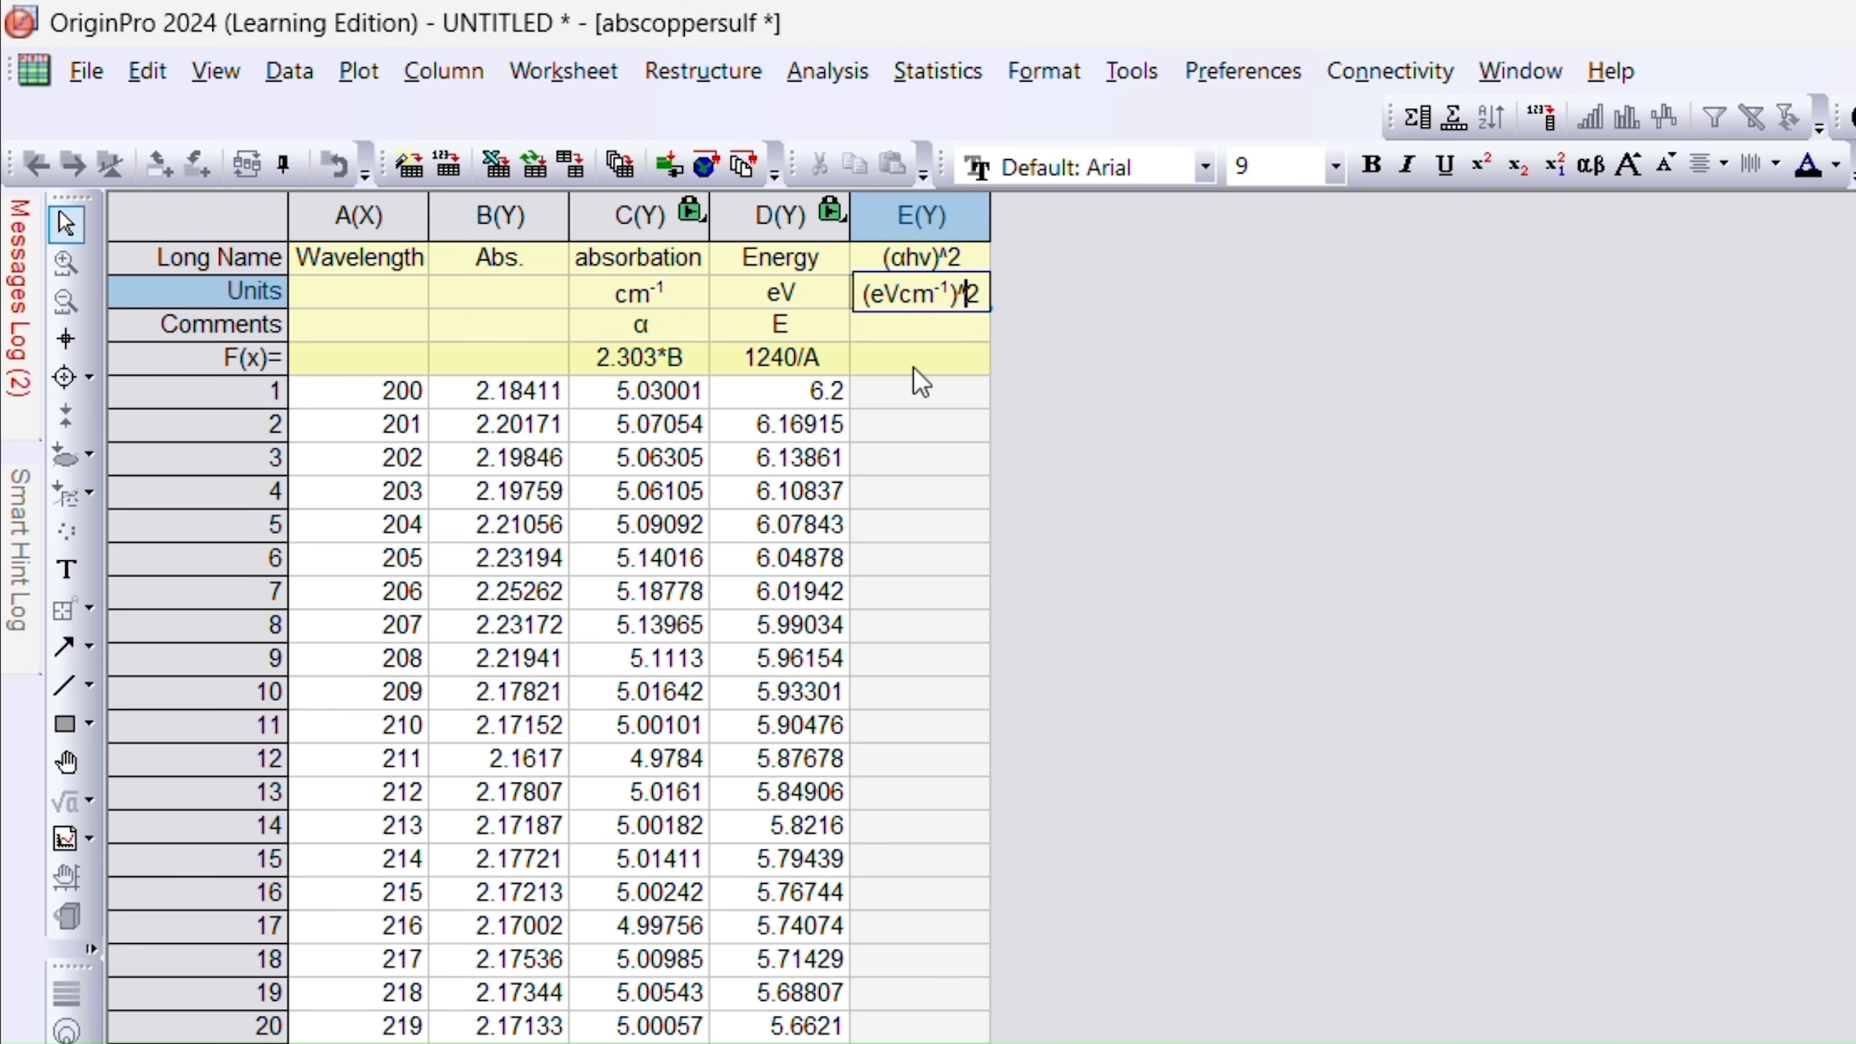
Set column E's formula to (C*D)^2.
double_click(914, 362)
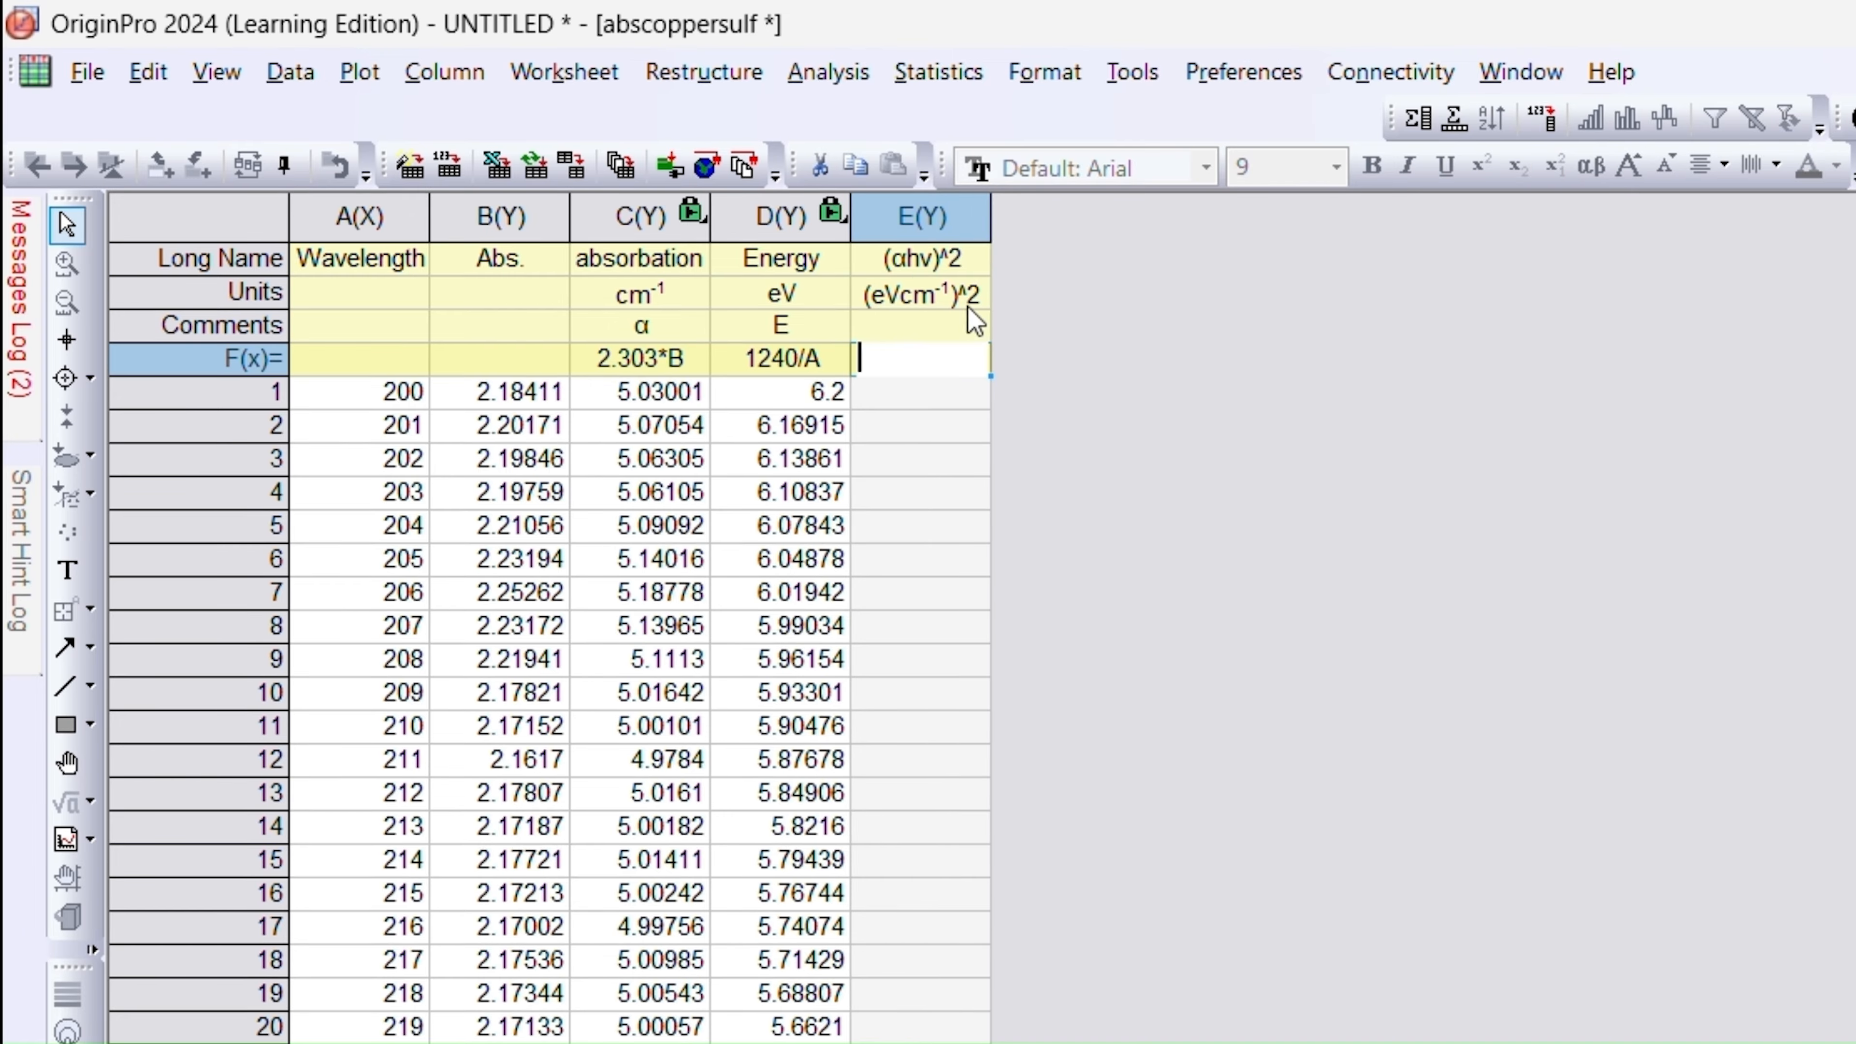
click(904, 392)
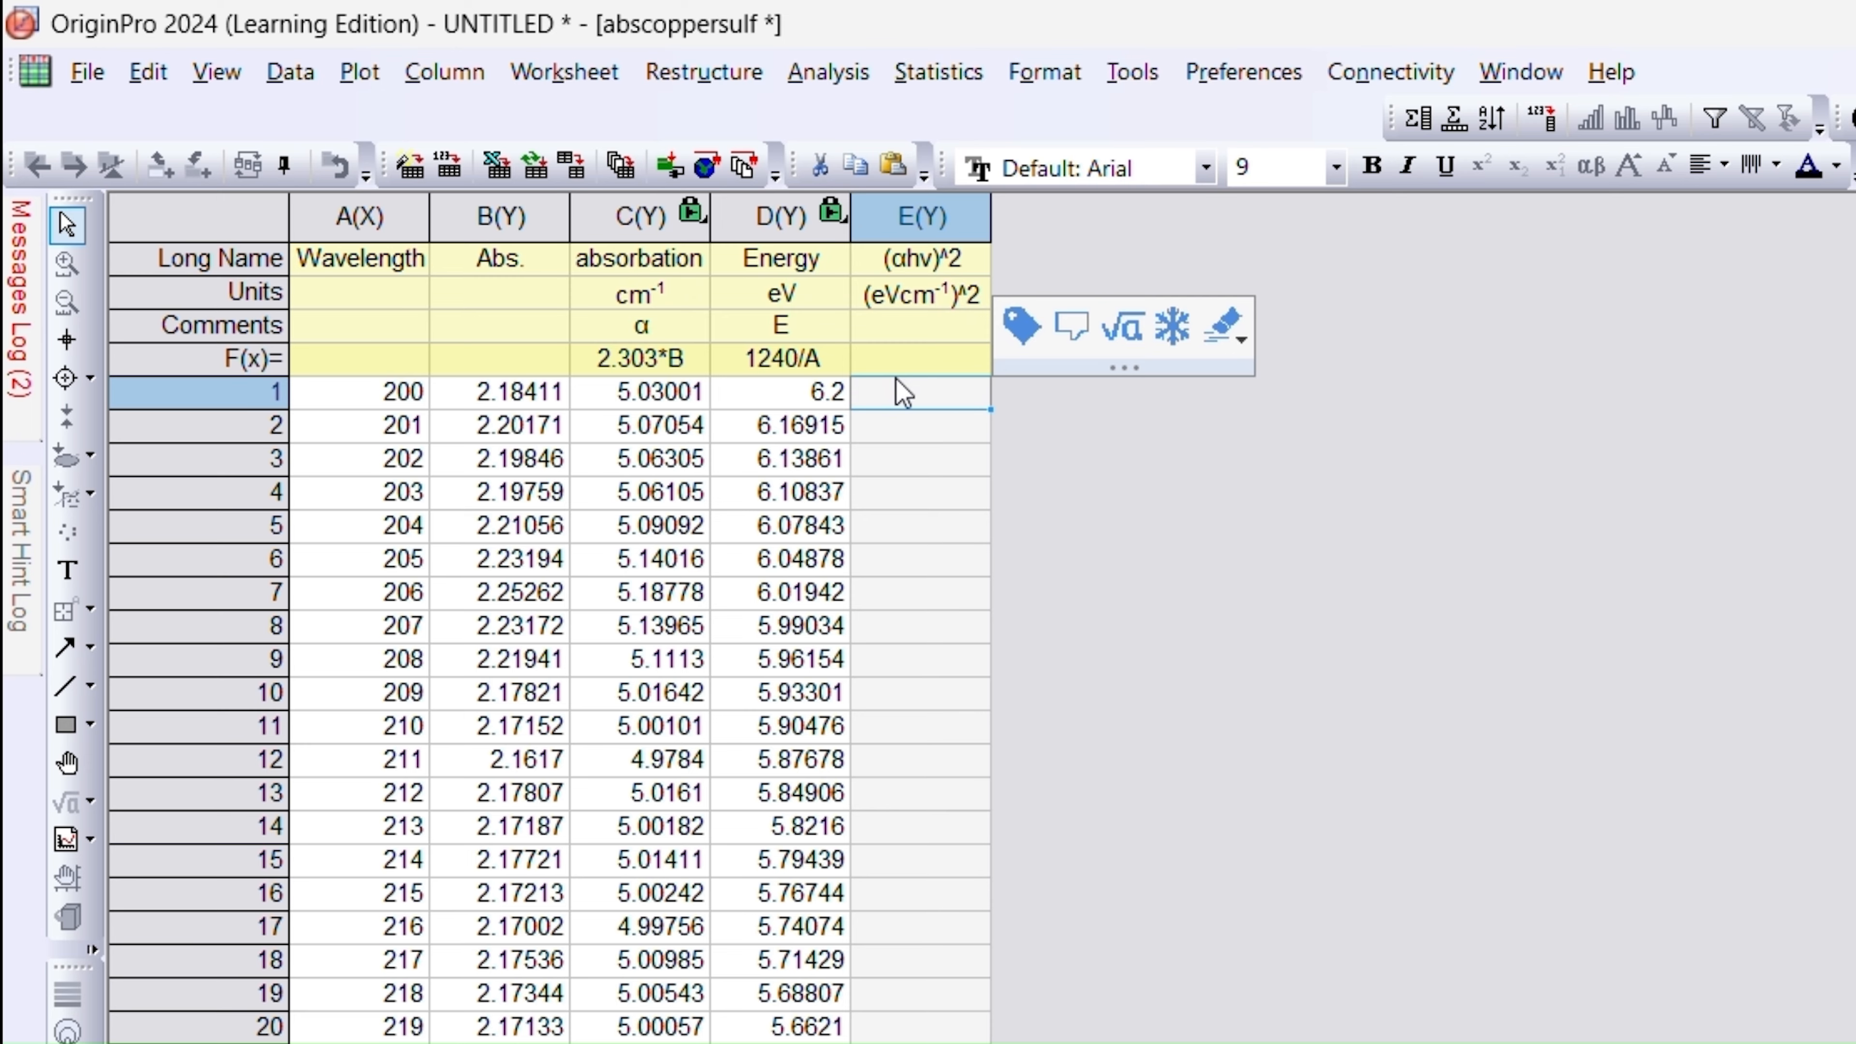
double_click(877, 351)
text((C*D)
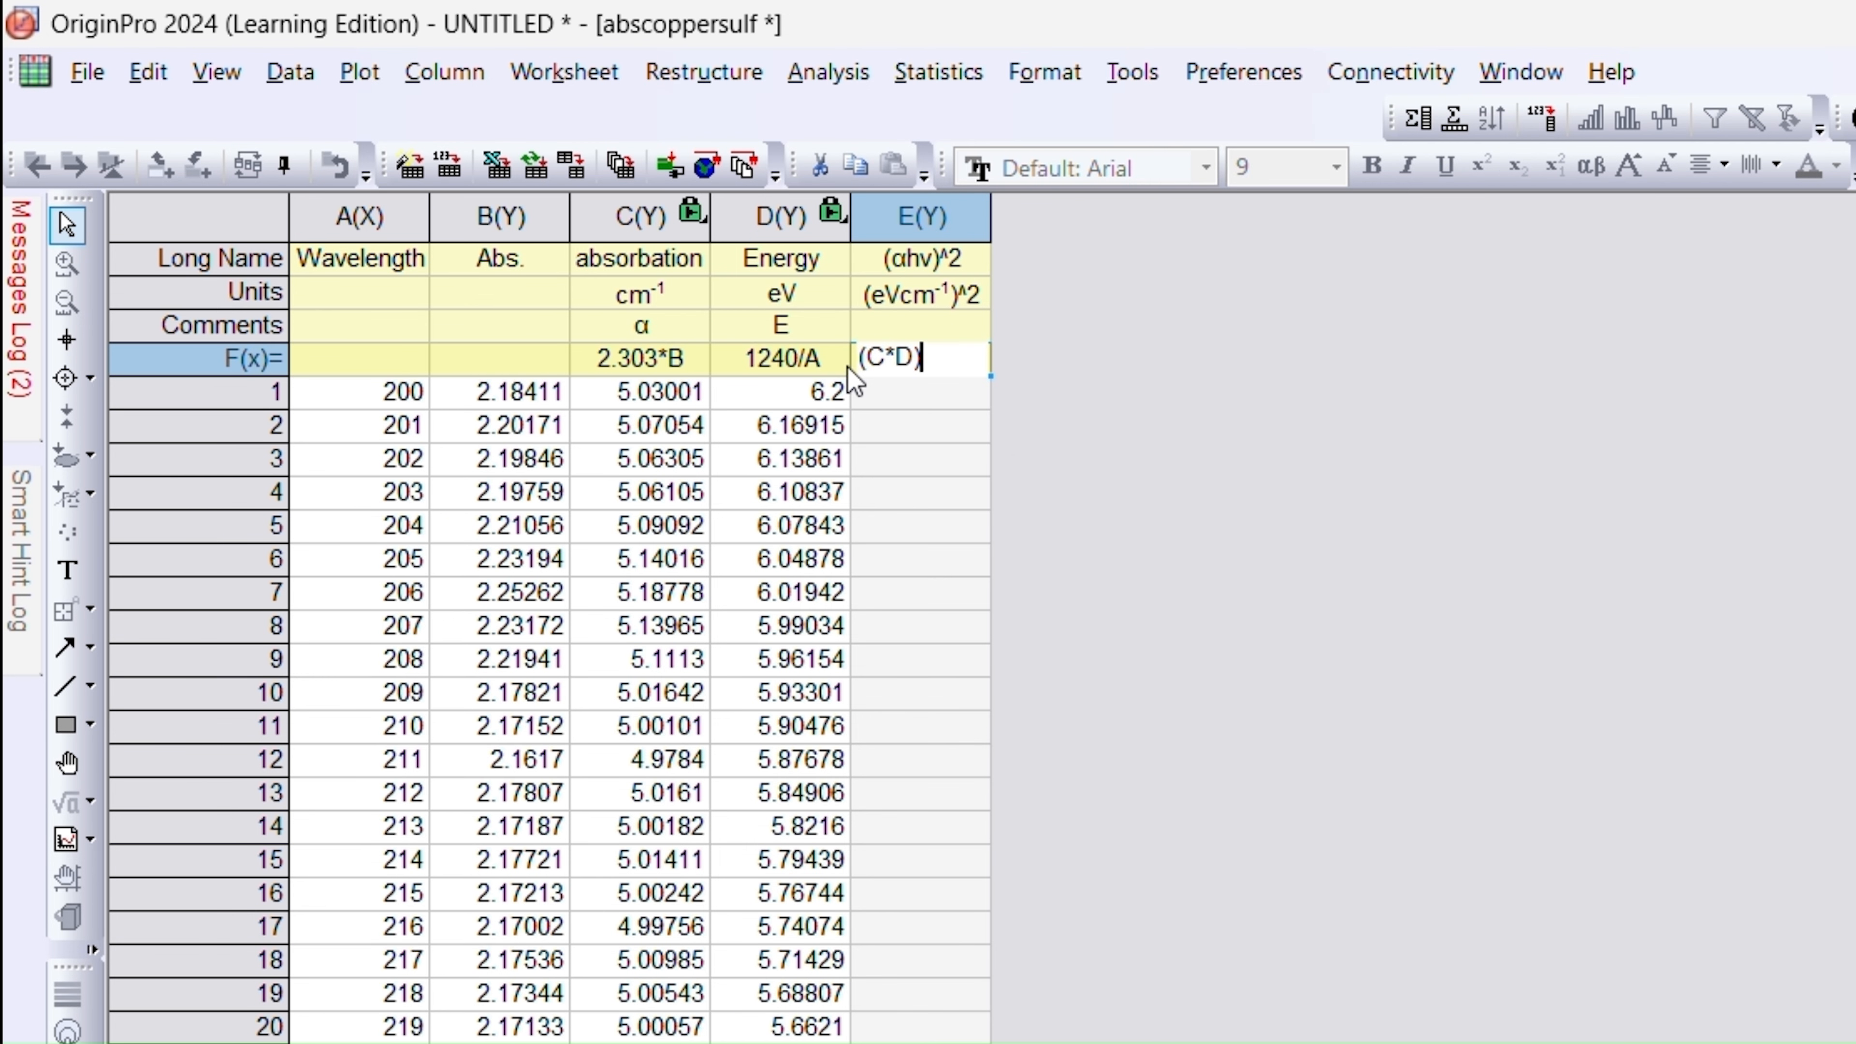
text(2)
click(1245, 377)
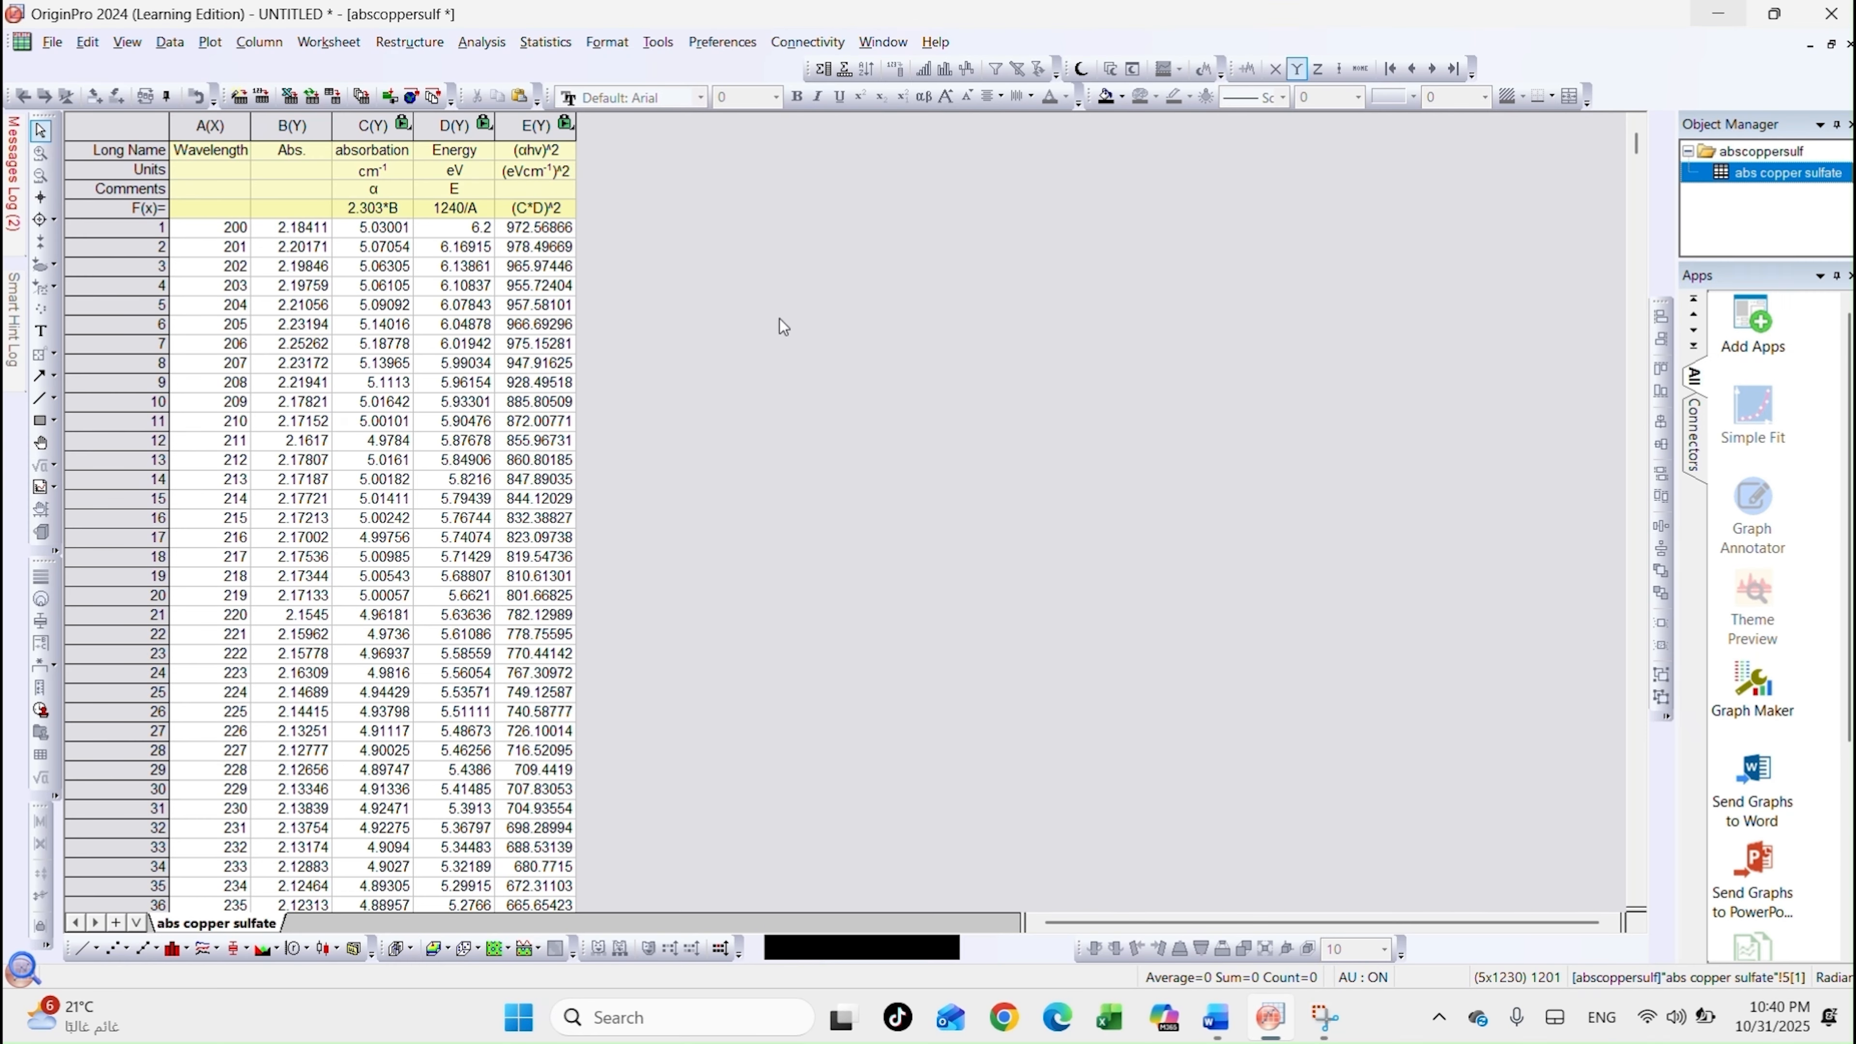
Designate the Energy column as X and plot the (αhv)^2 column against it as a line graph.
click(440, 130)
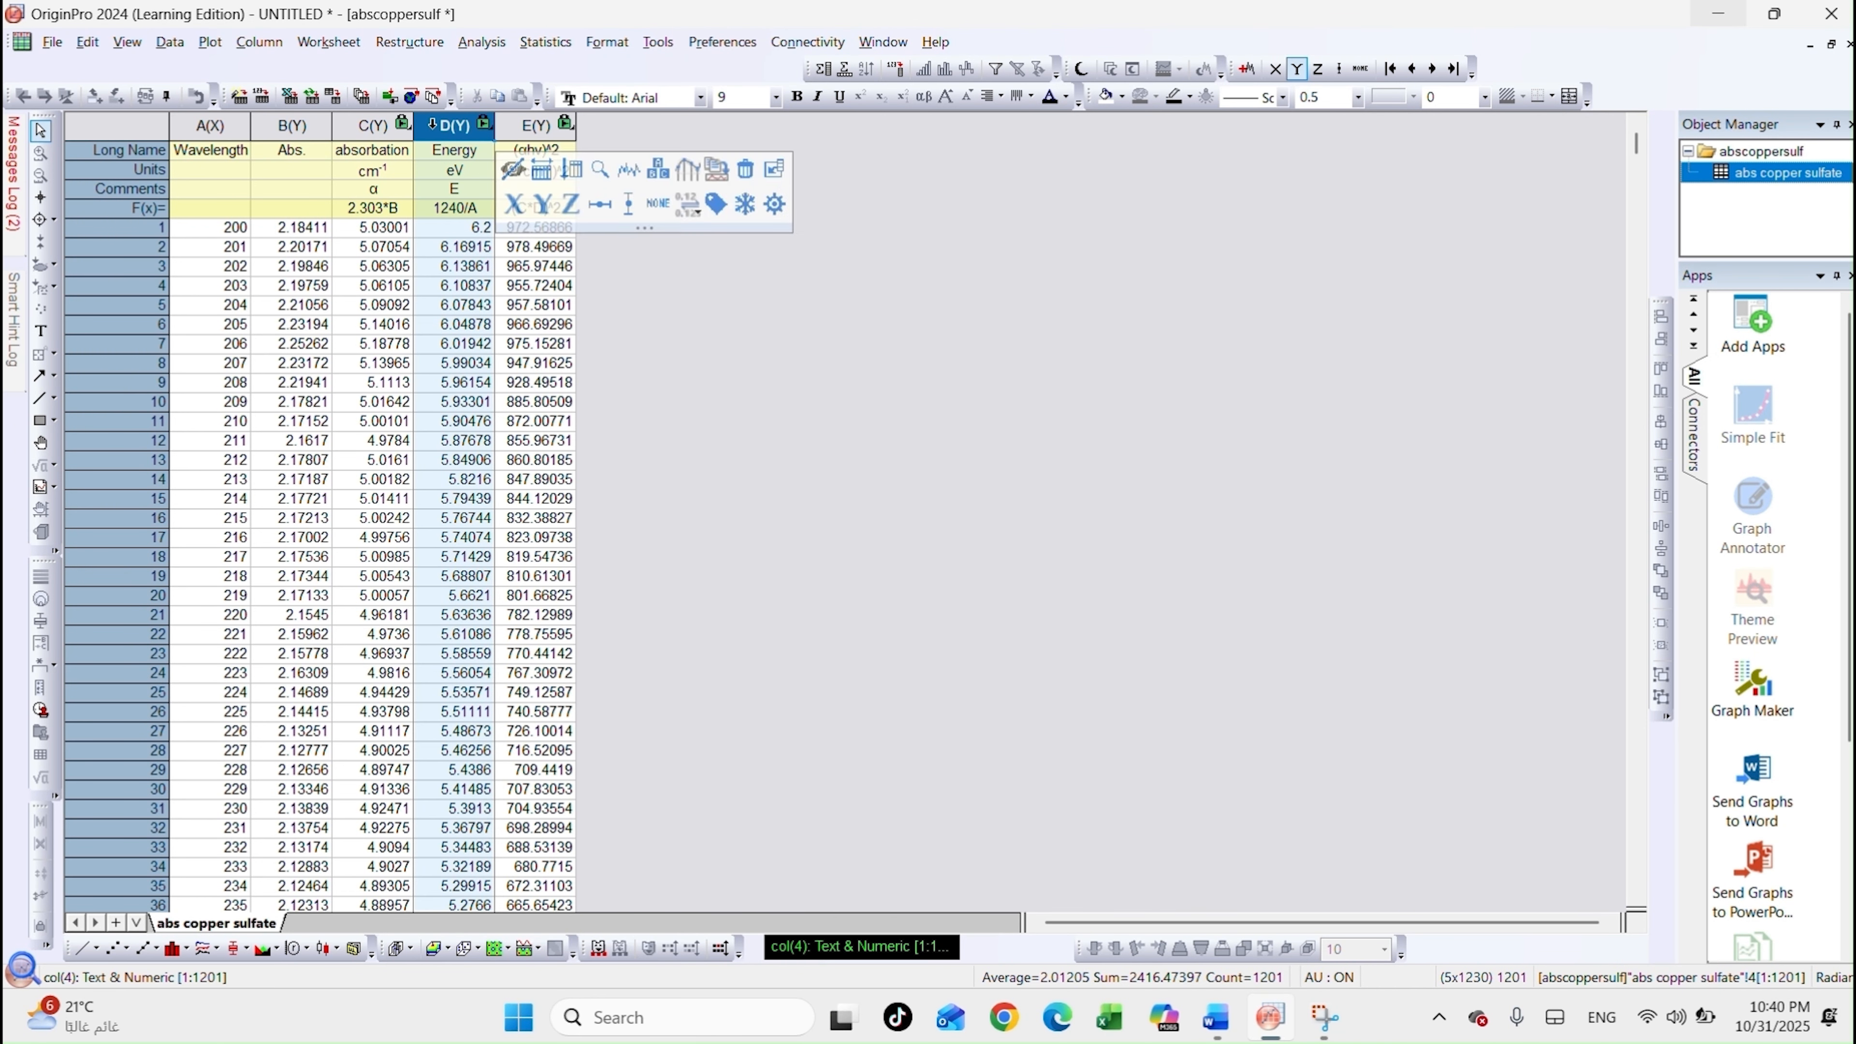
right_click(439, 132)
mouse_move(600, 374)
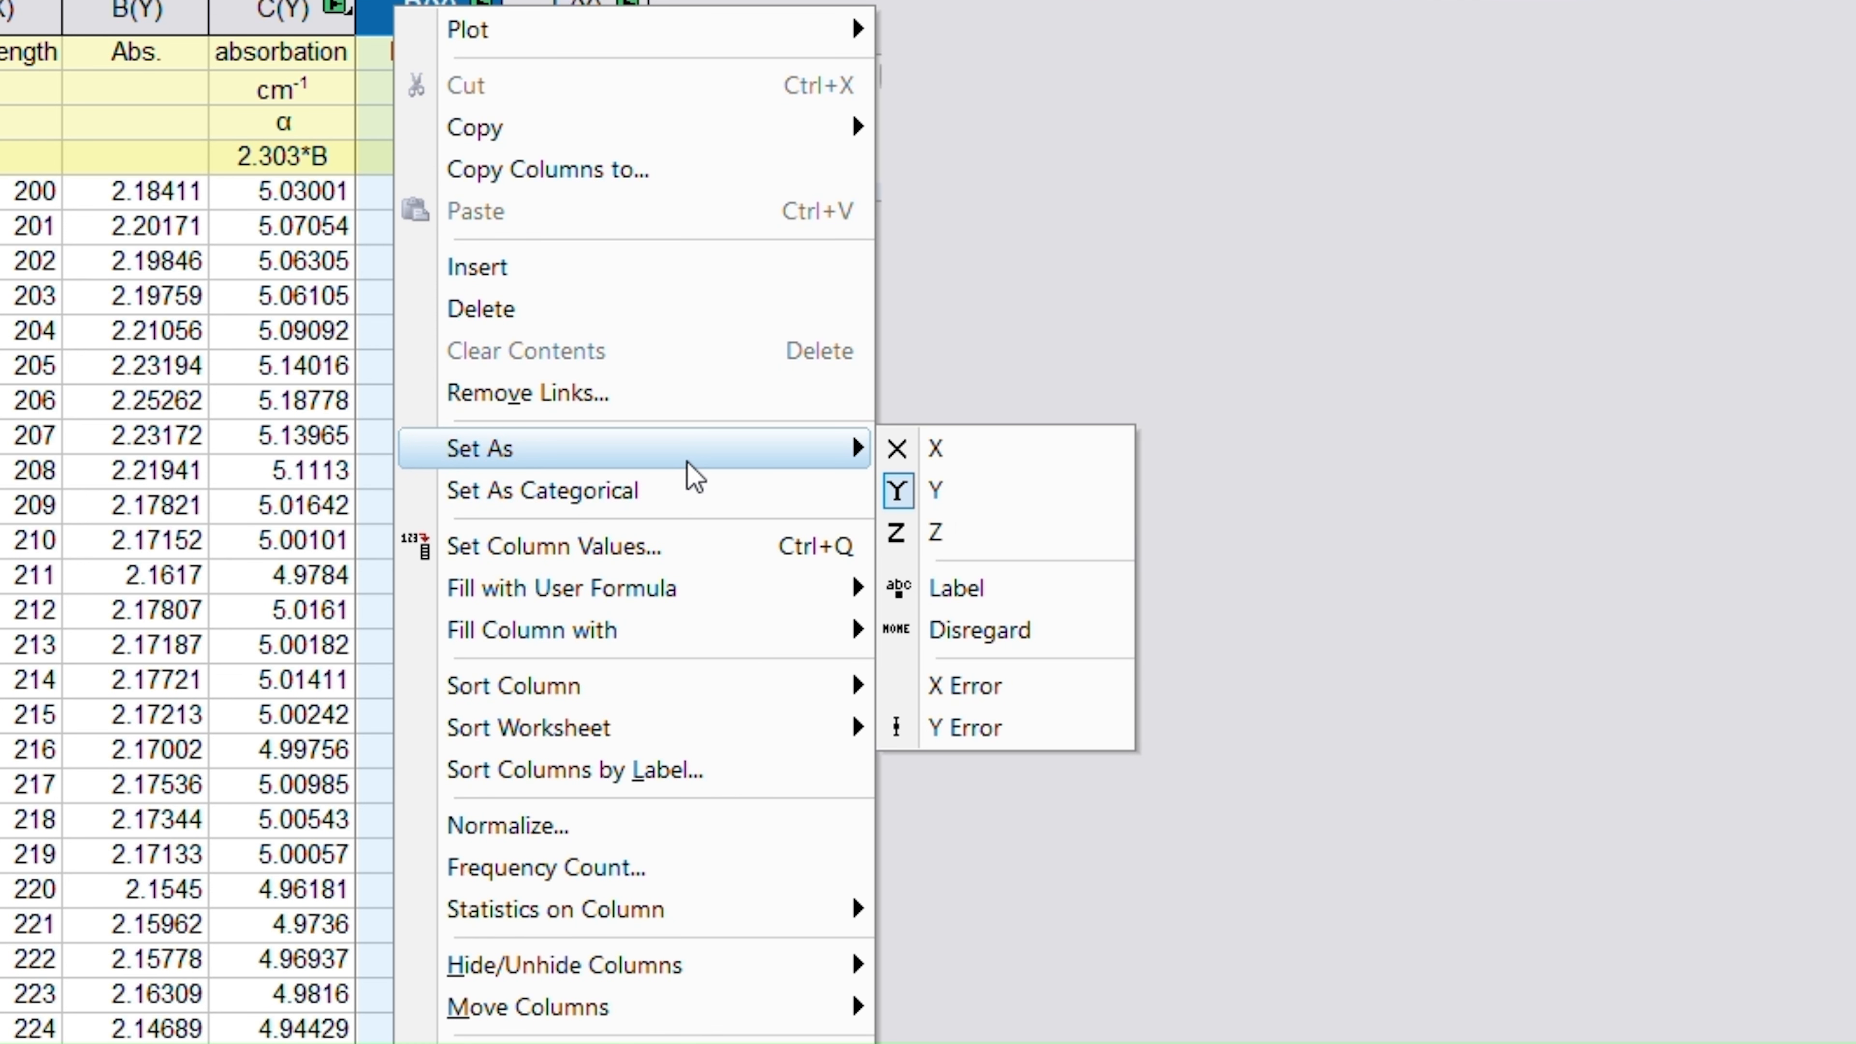
click(945, 449)
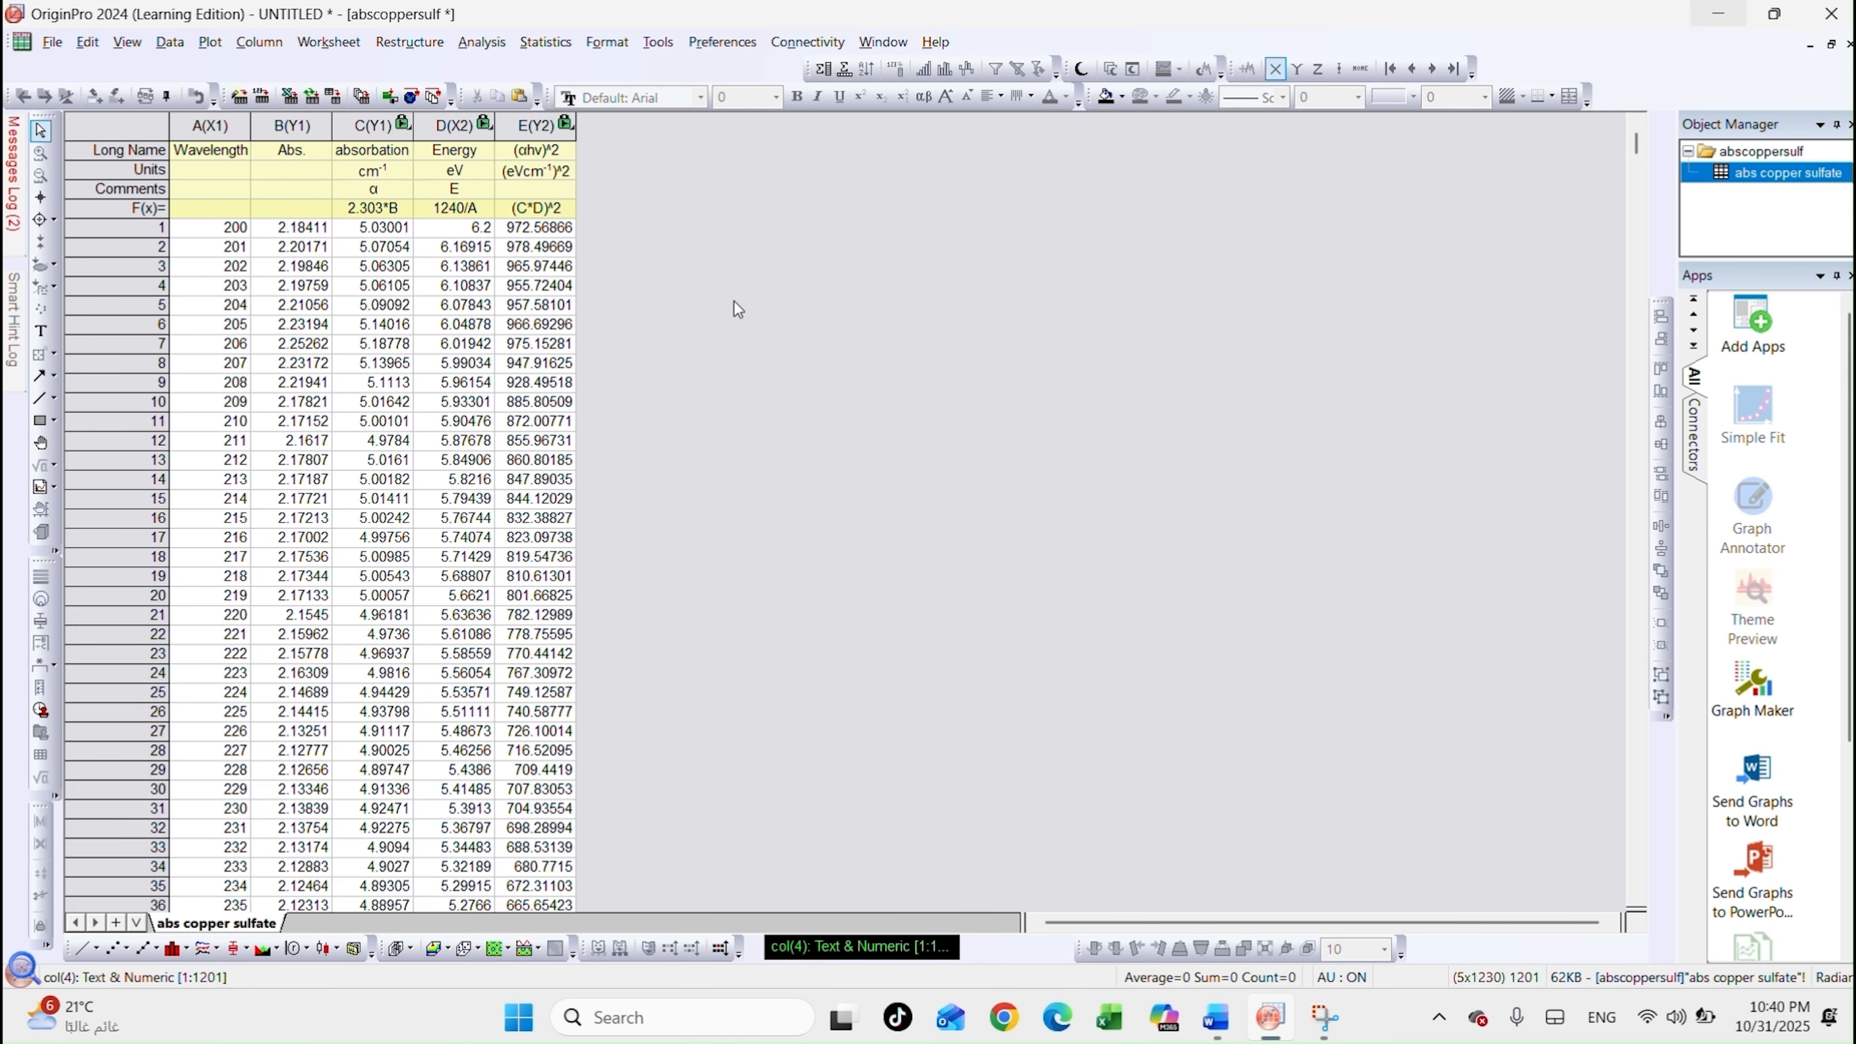
drag(460, 128, 497, 170)
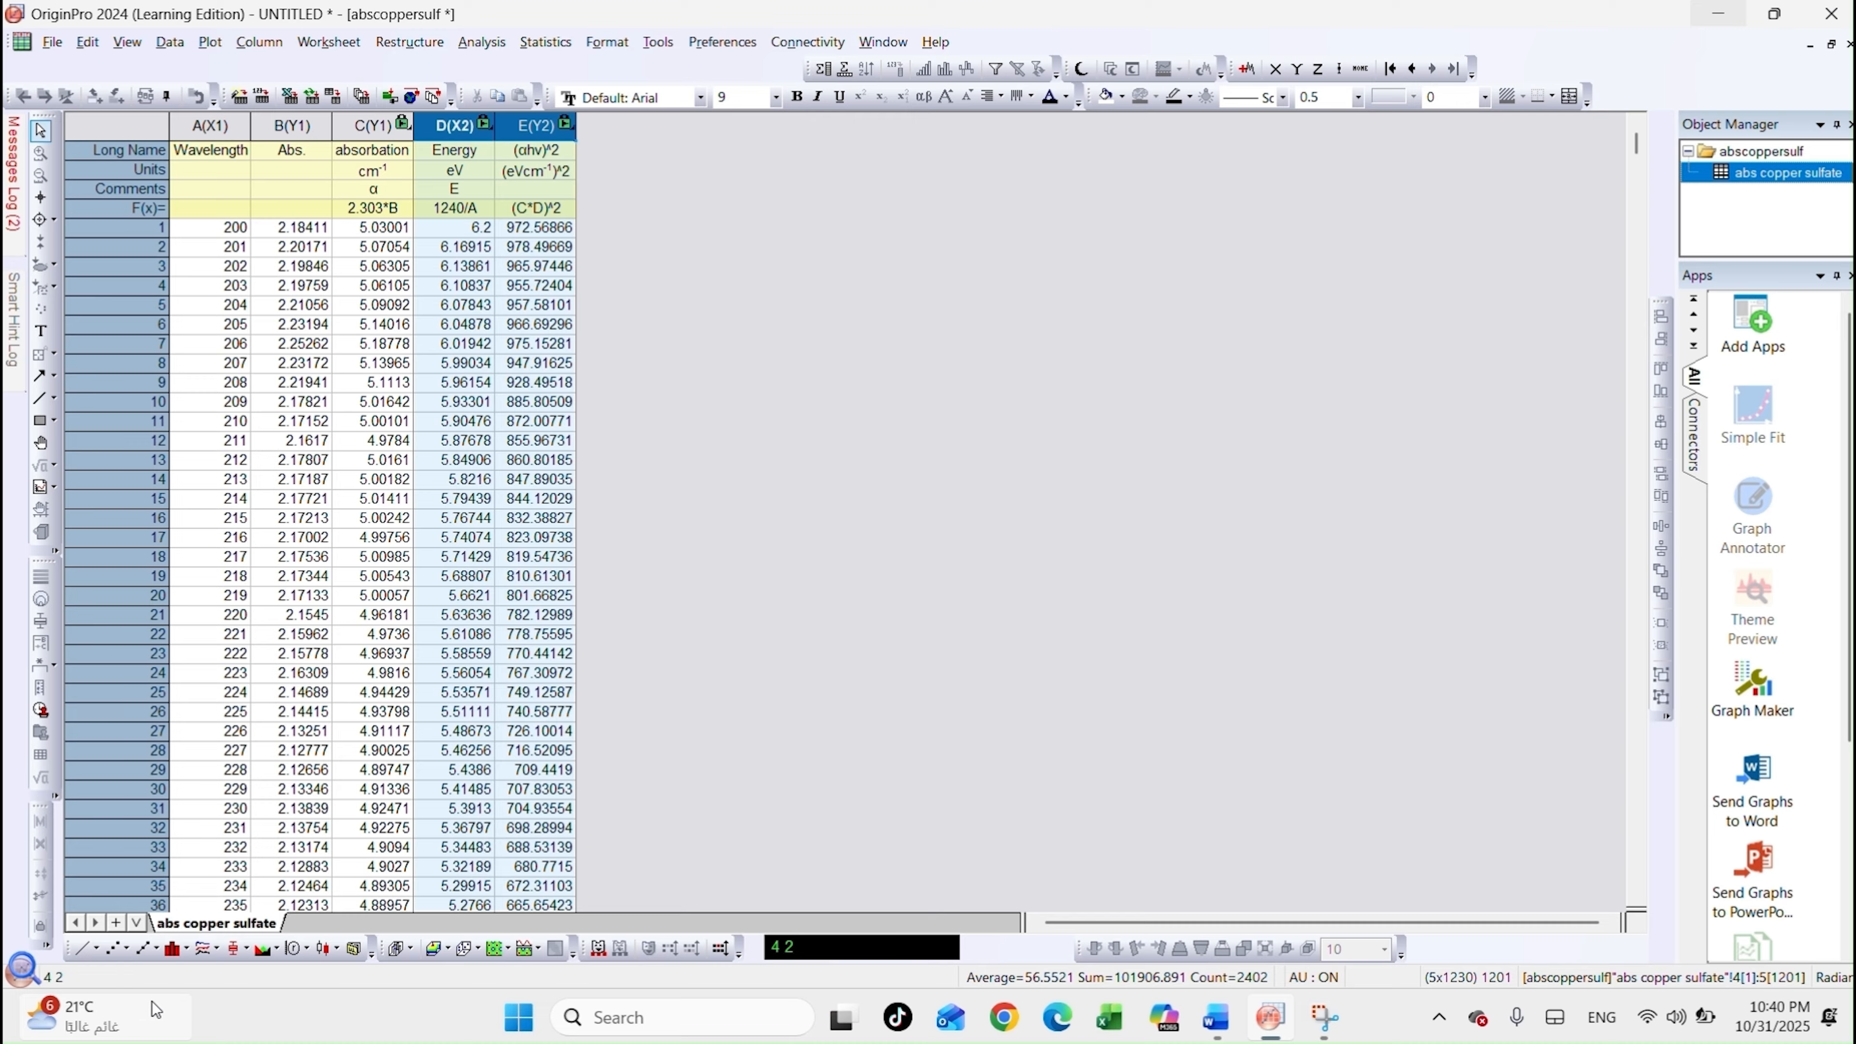
click(85, 951)
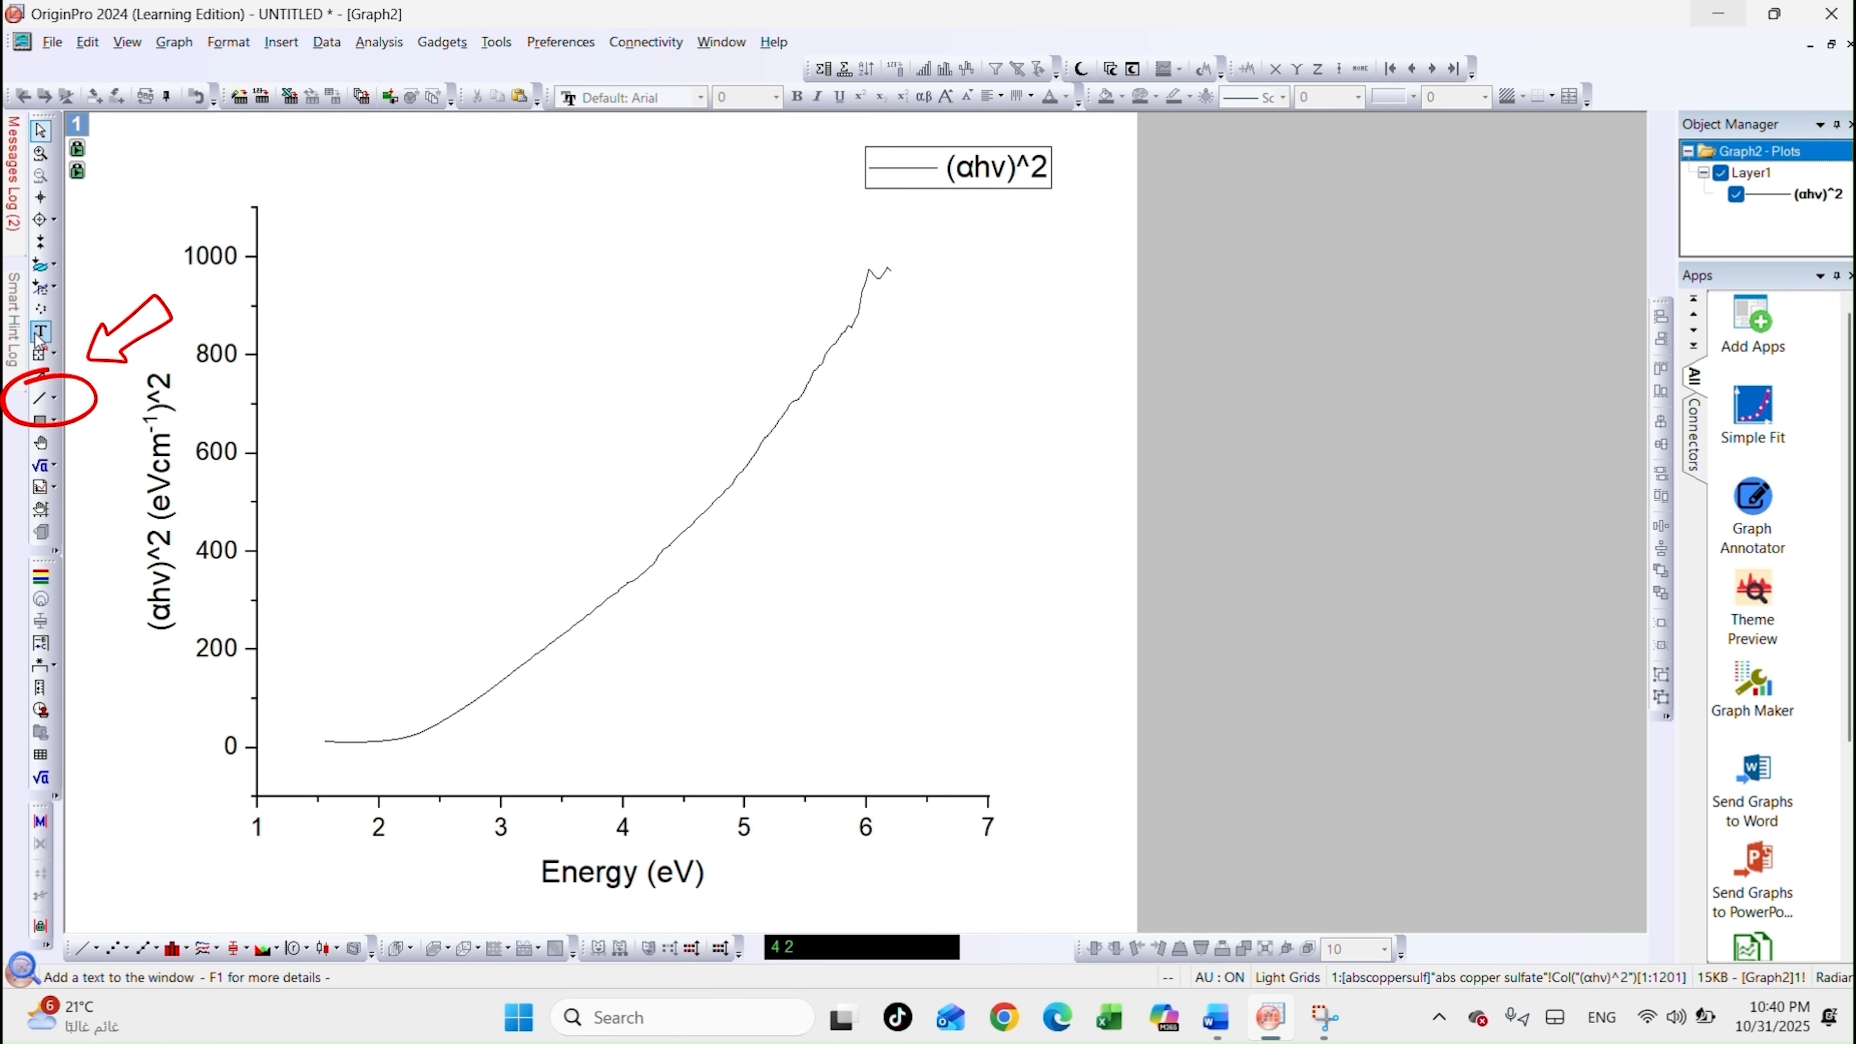
Draw a straight line along the curve's steep part, from about 5.1 eV down to the energy axis at about 2.4 eV.
click(40, 397)
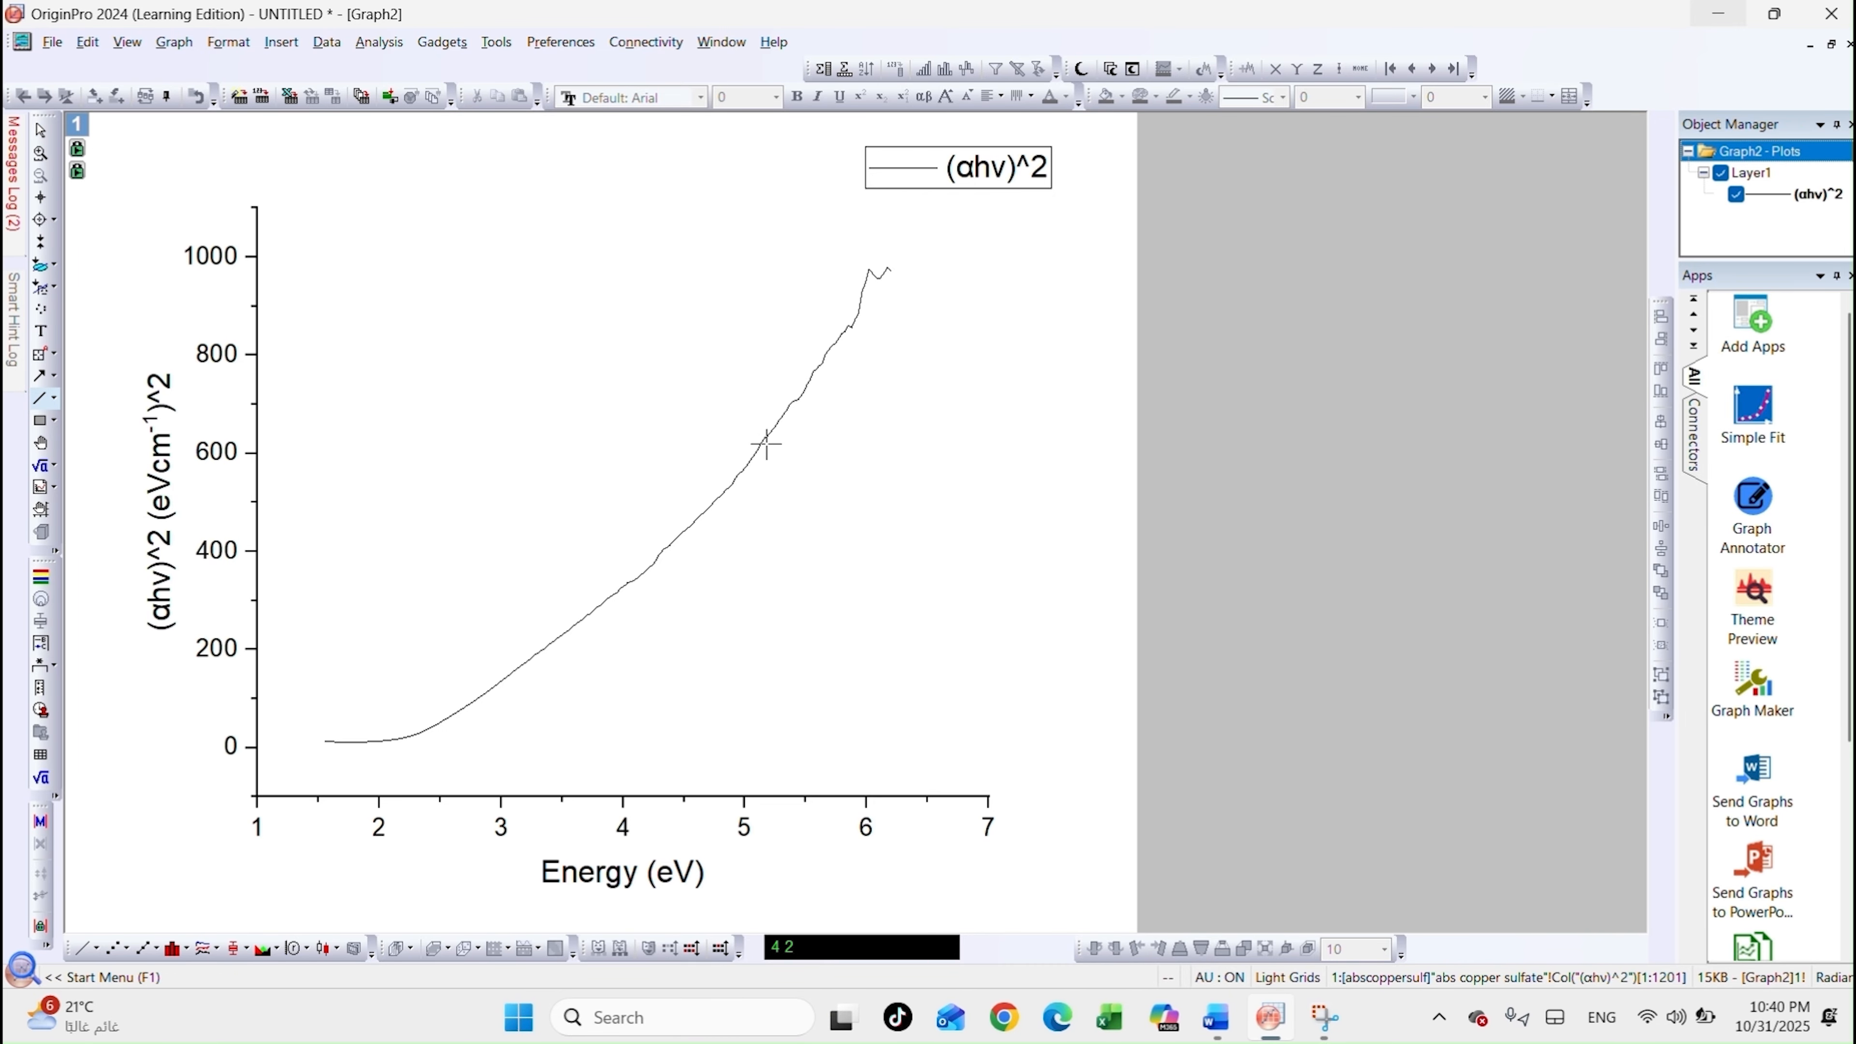
mouse_move(762, 444)
mouse_down()
mouse_move(505, 697)
mouse_move(484, 757)
mouse_move(422, 796)
mouse_up()
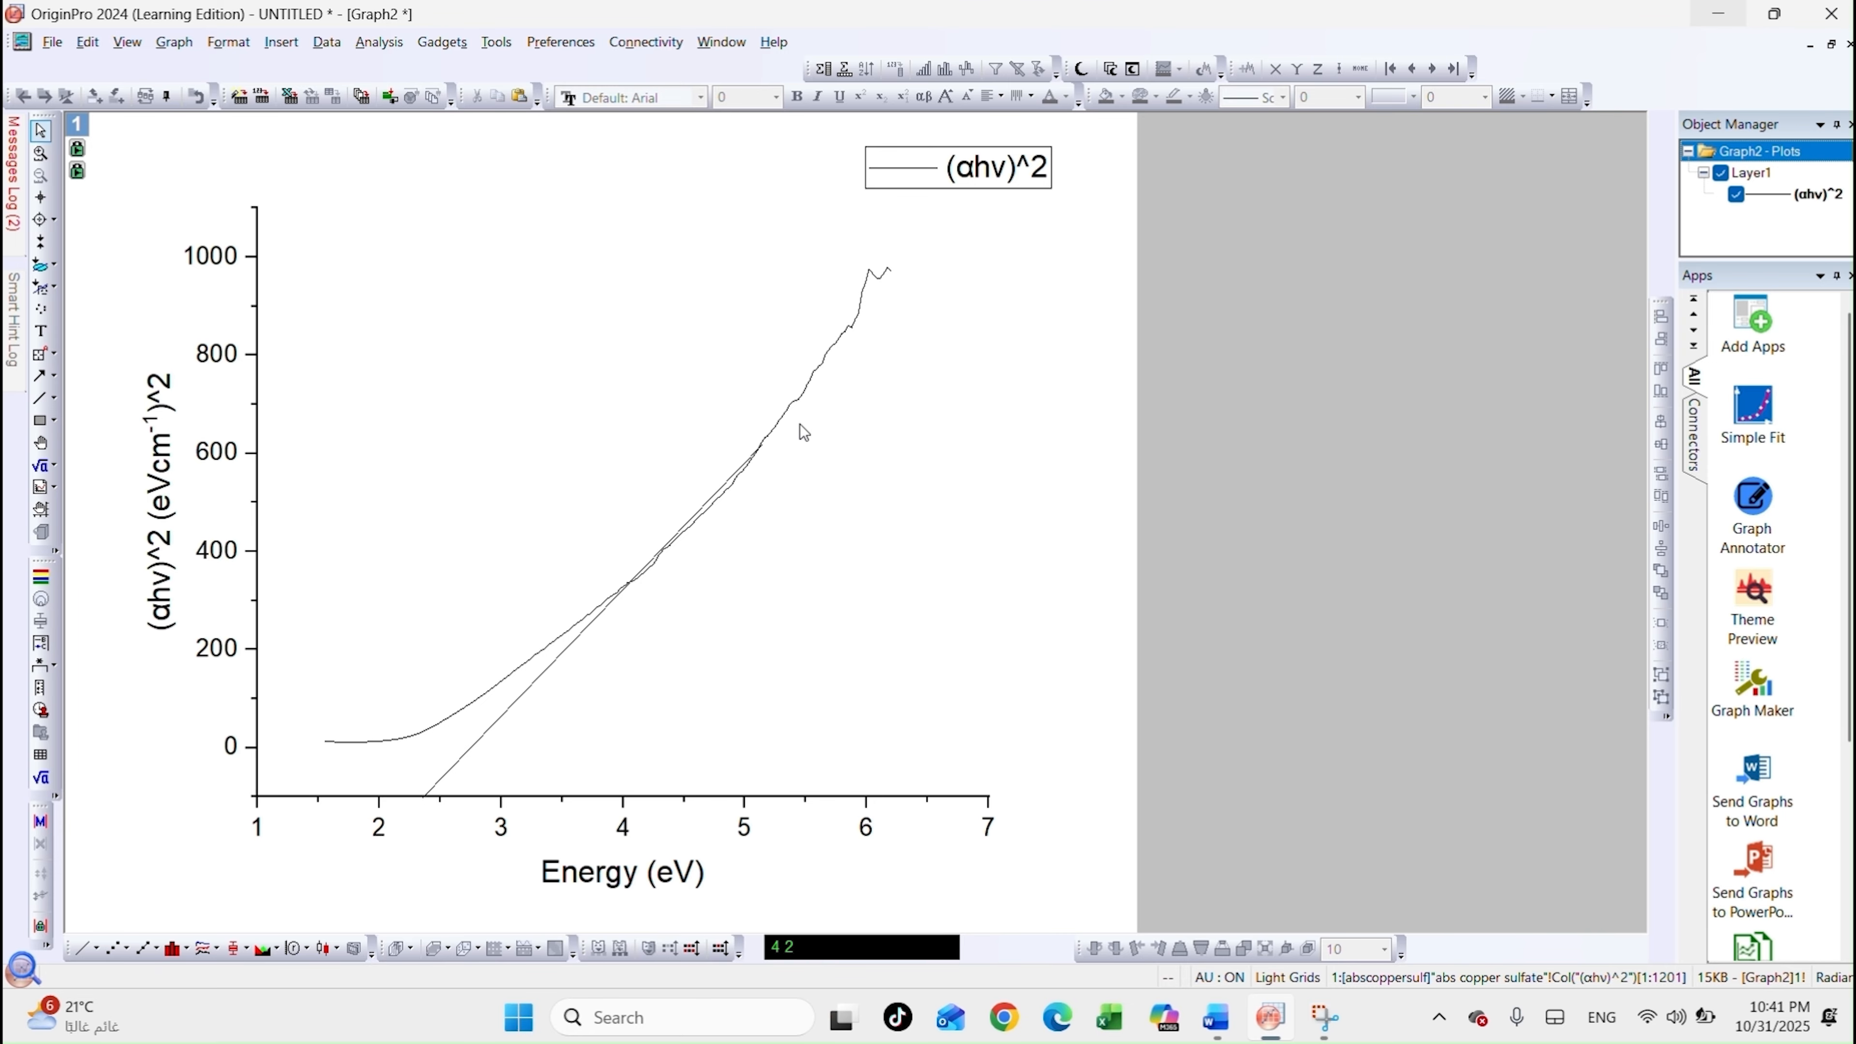
Set the (αhv)^2 curve's line width to 3 and its color to red.
click(816, 378)
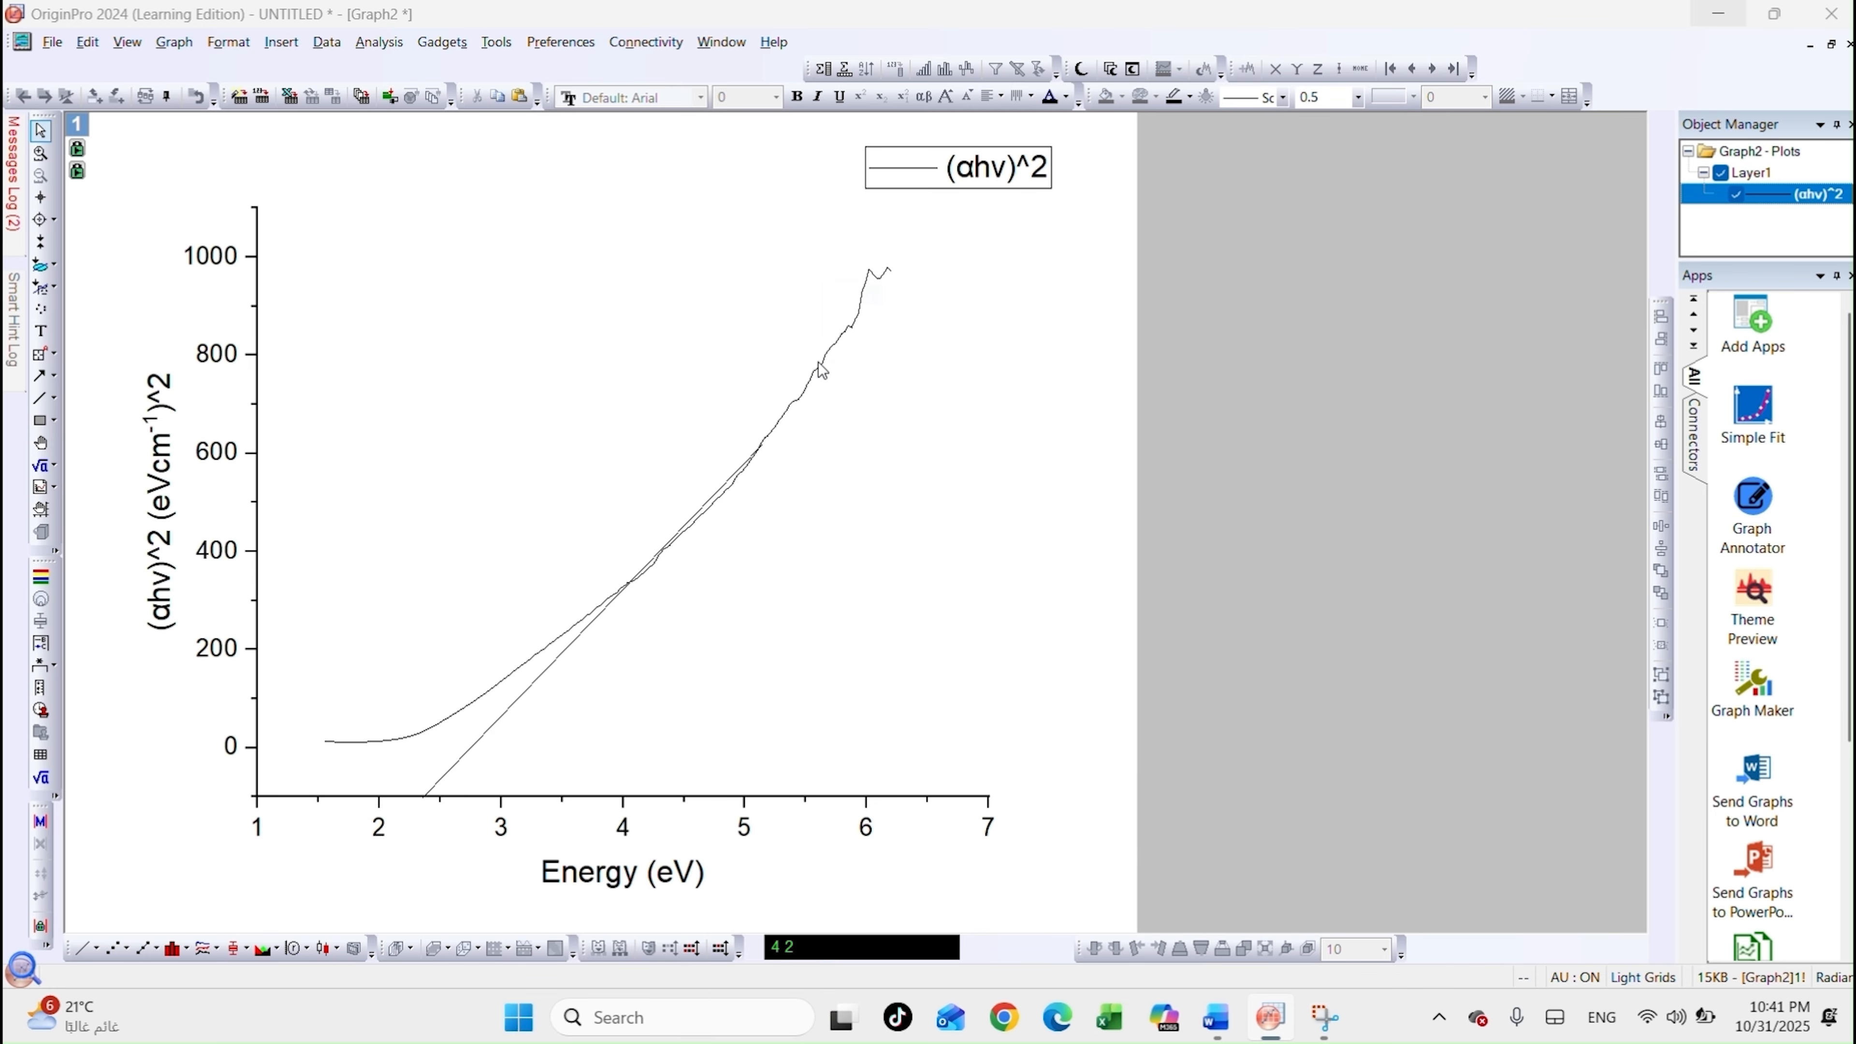
double_click(820, 371)
click(1185, 469)
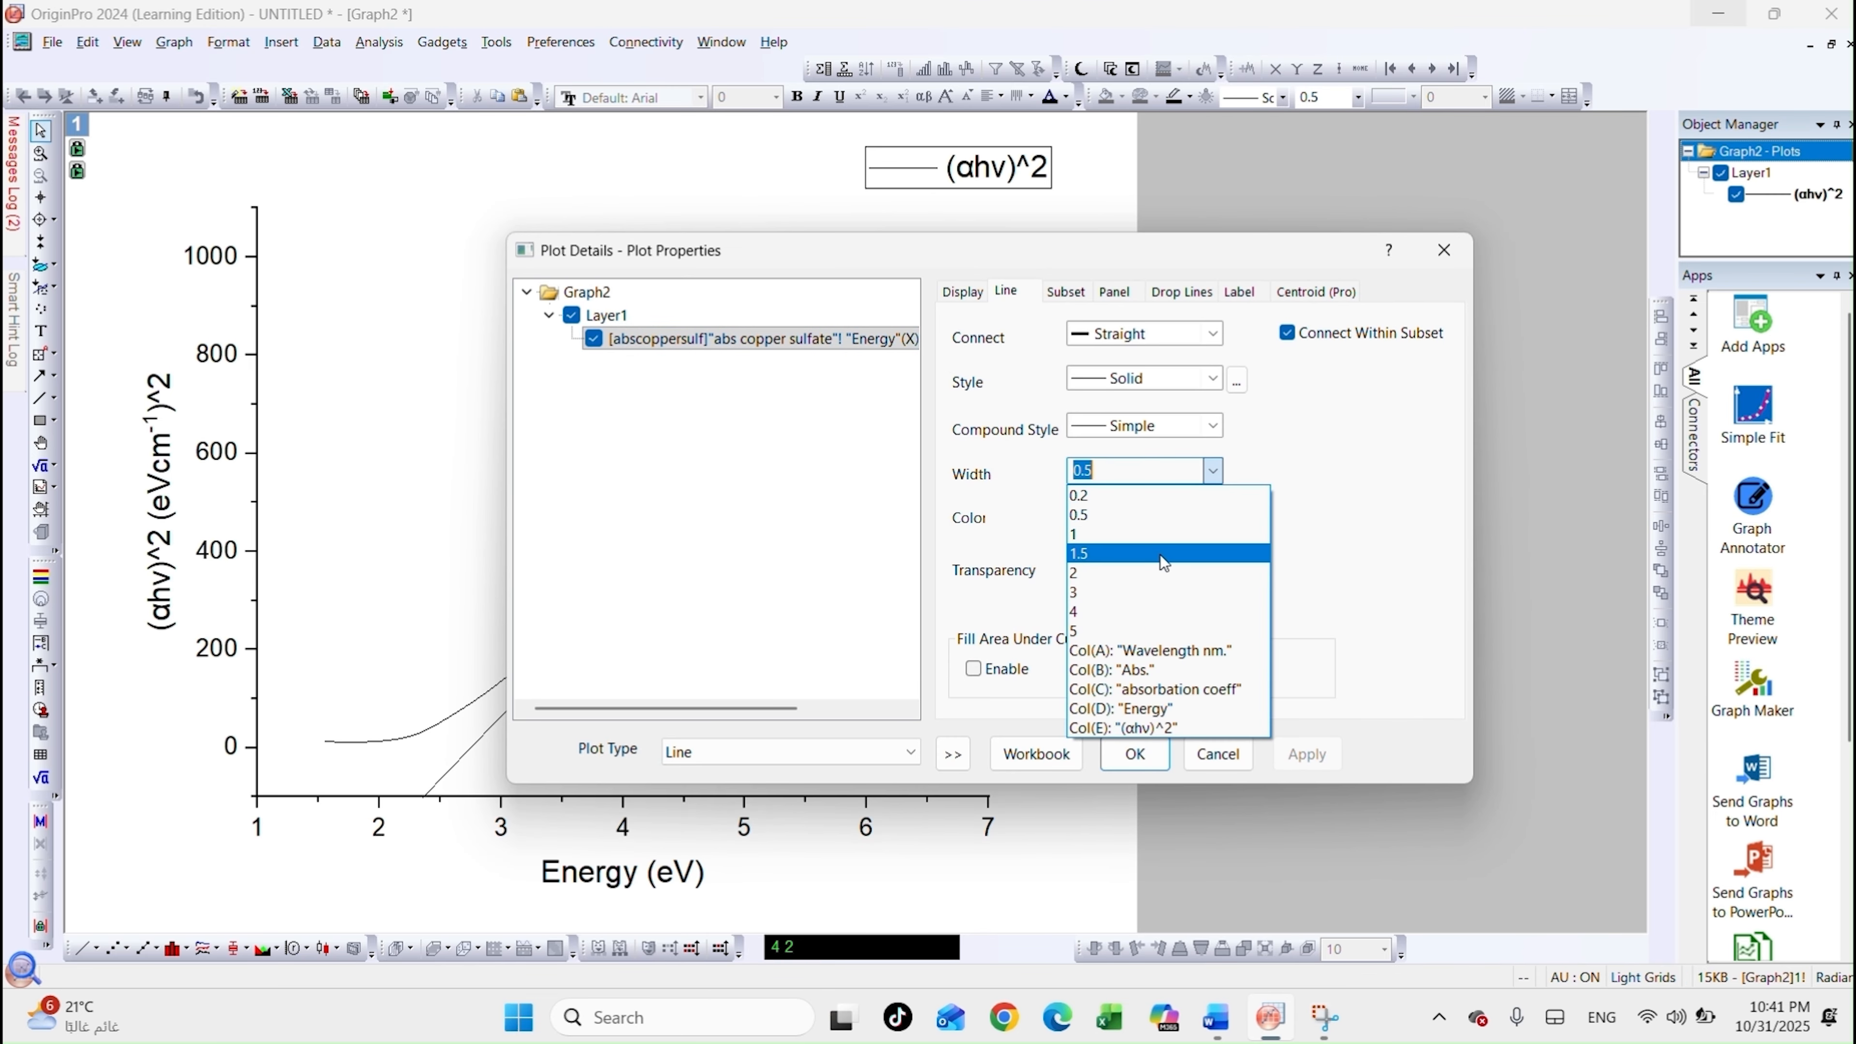
click(1159, 590)
click(1147, 520)
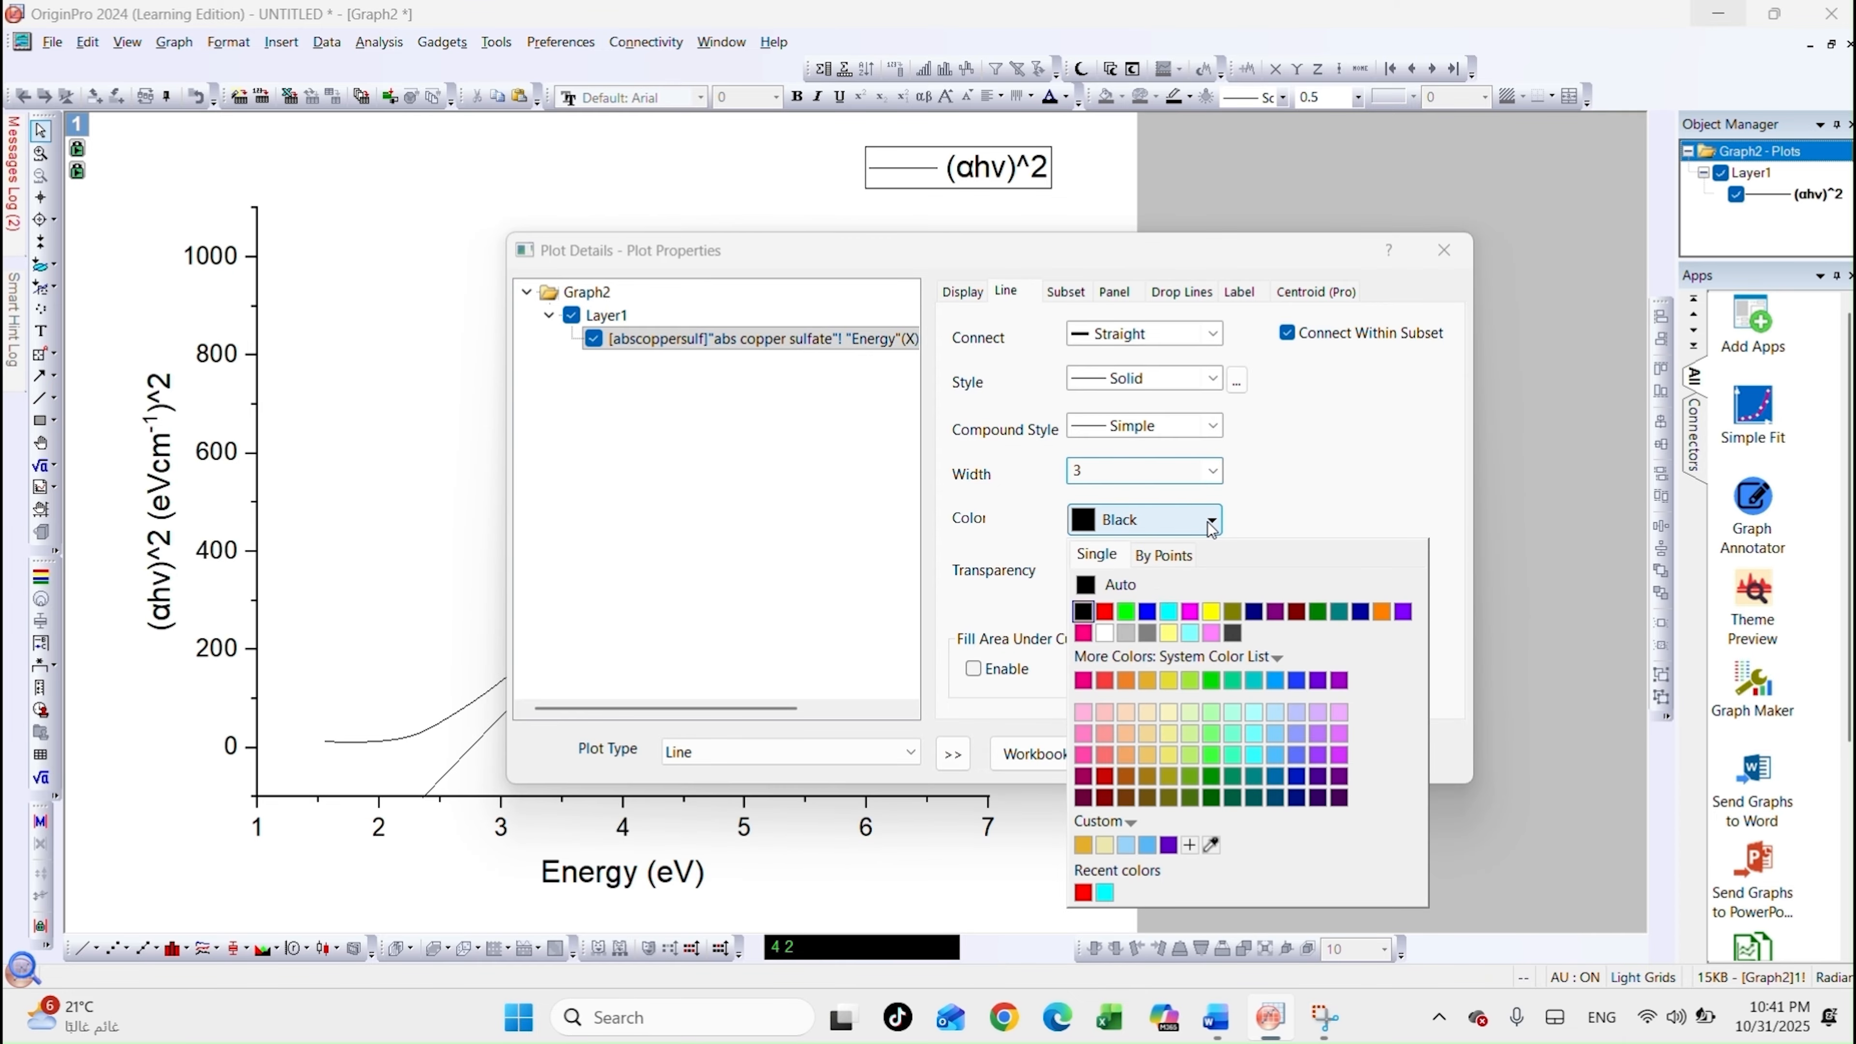
click(1112, 617)
click(1308, 755)
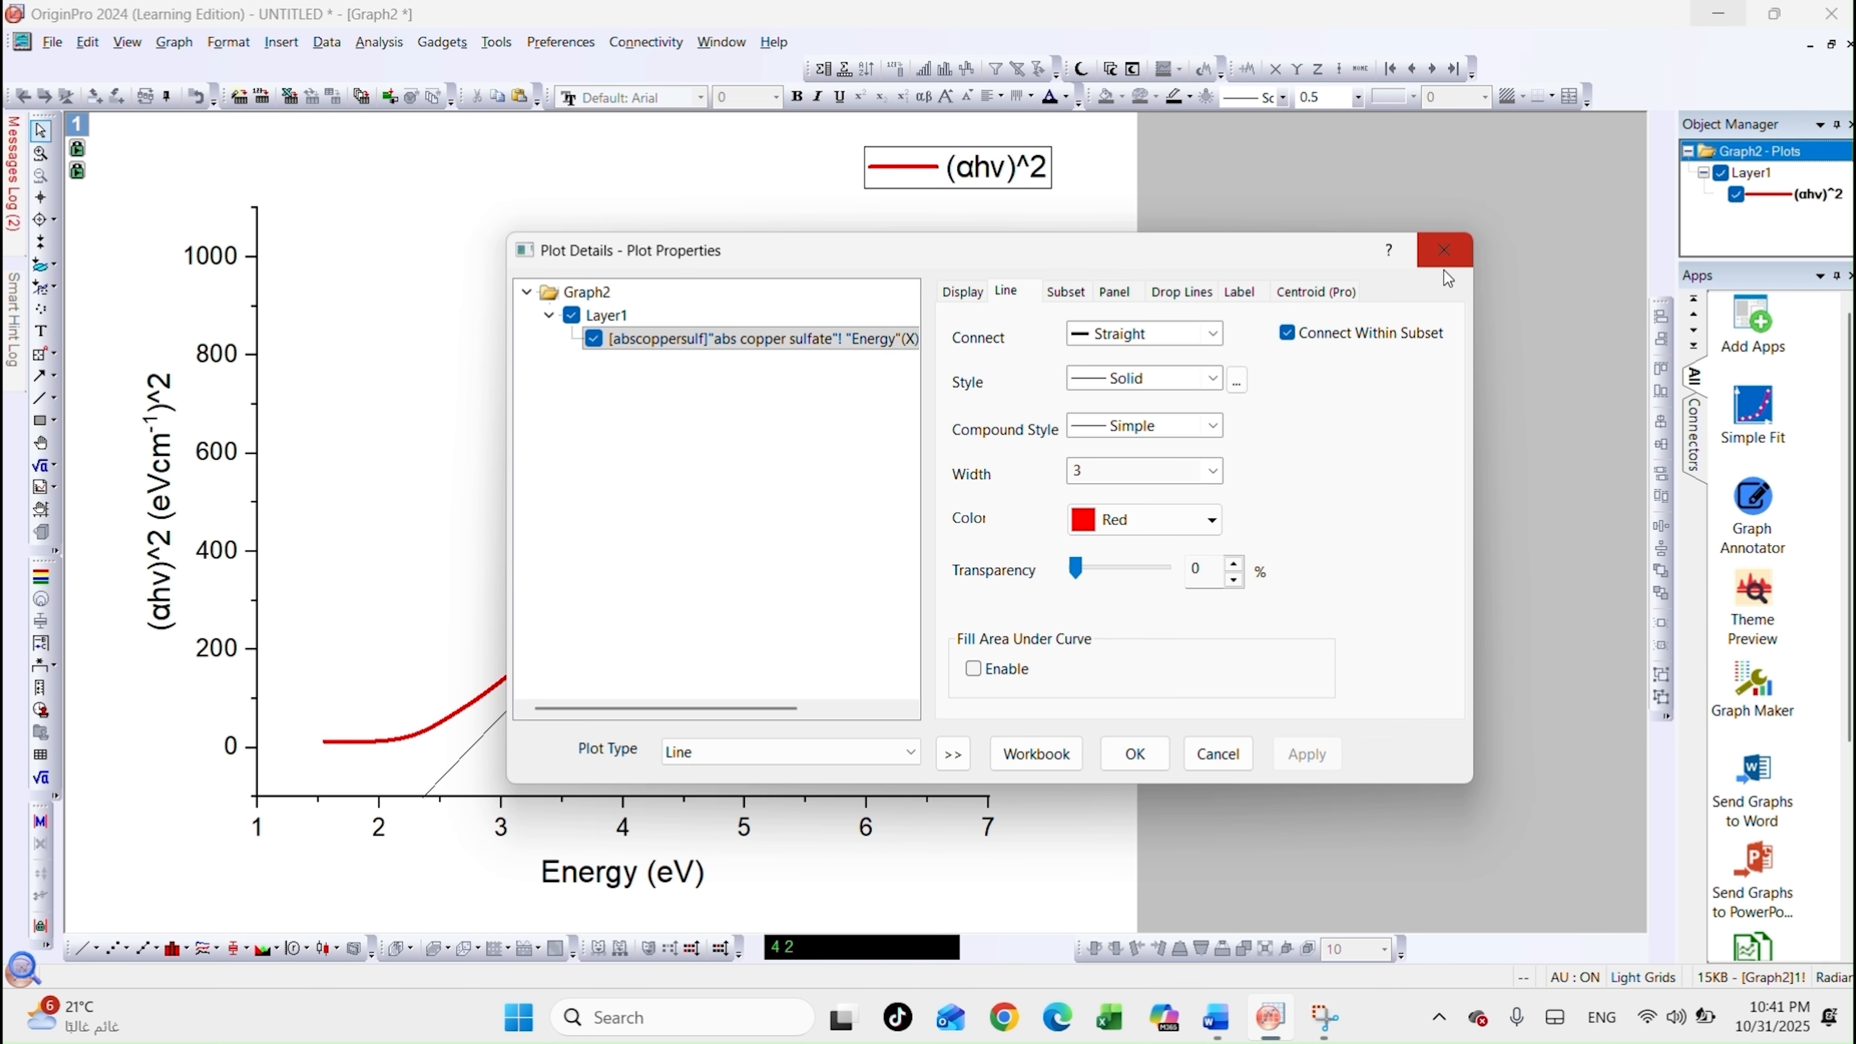
click(1134, 754)
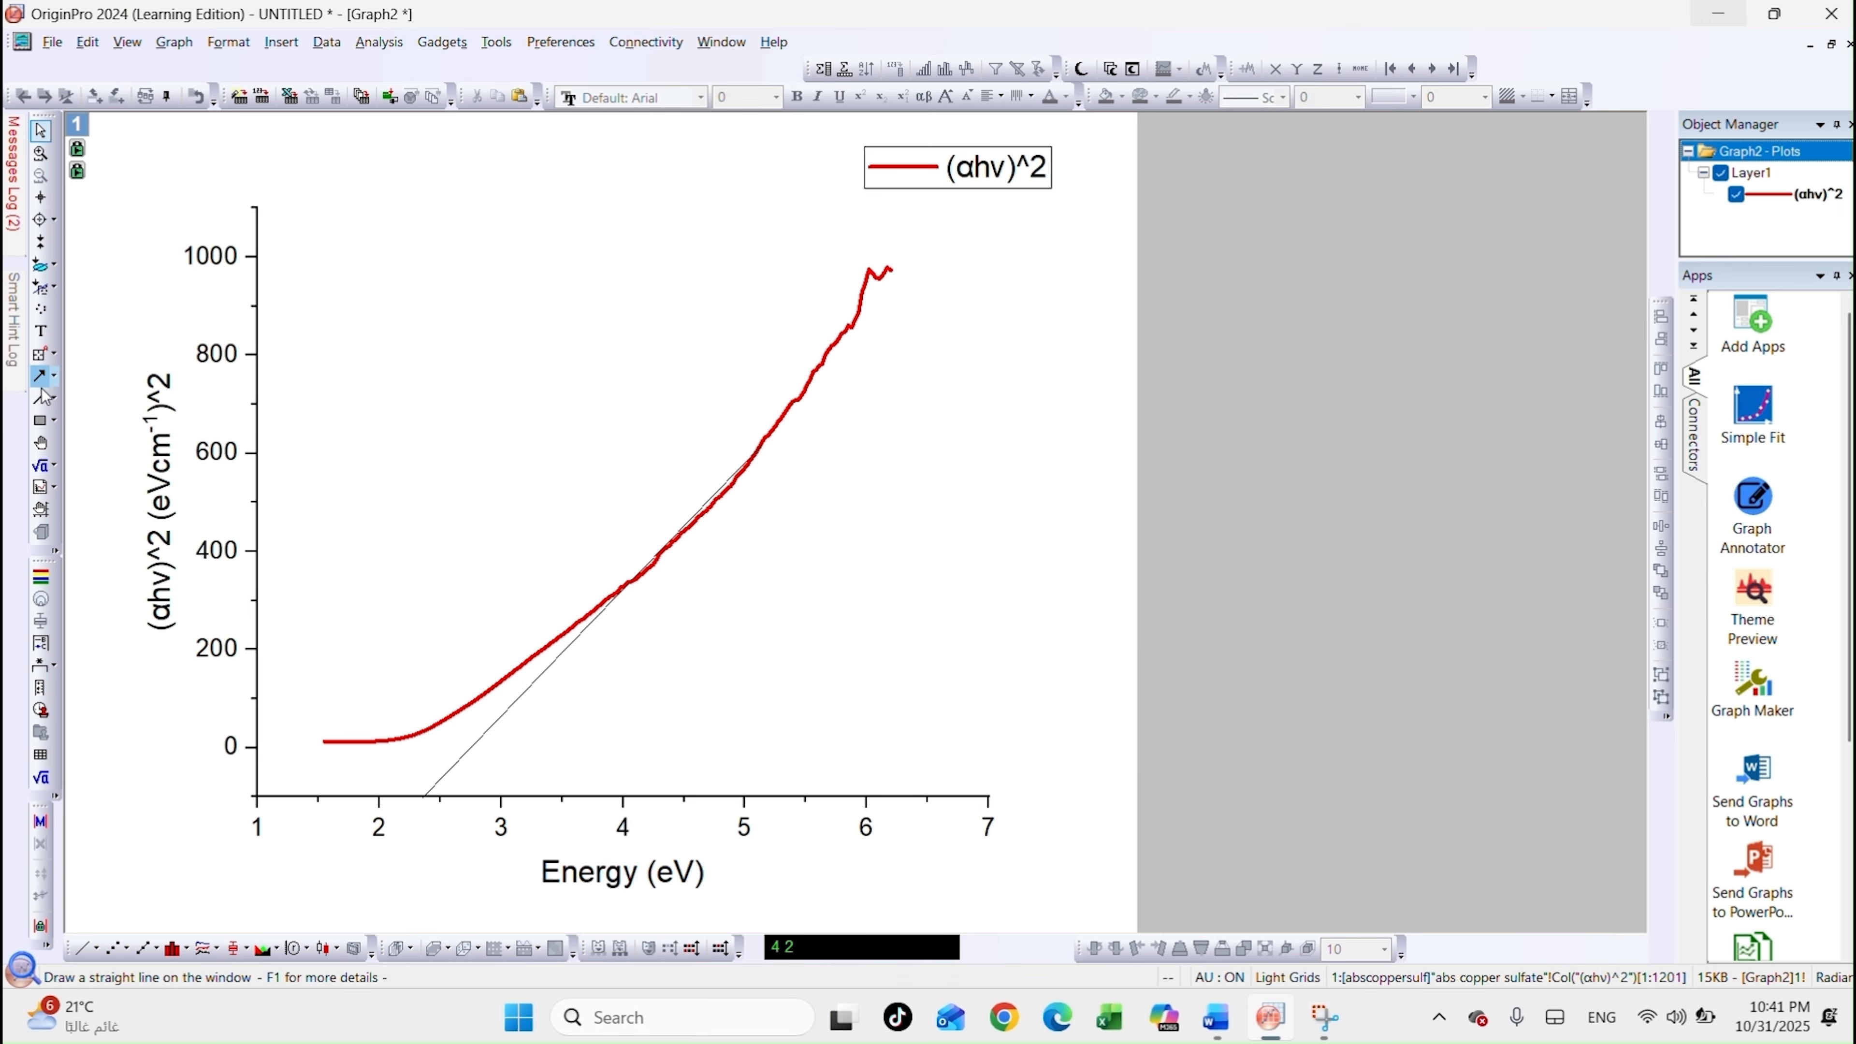
Shift the straight line slightly along the energy axis to align with the curve's steep part and set its width to 1.5.
drag(560, 657, 565, 657)
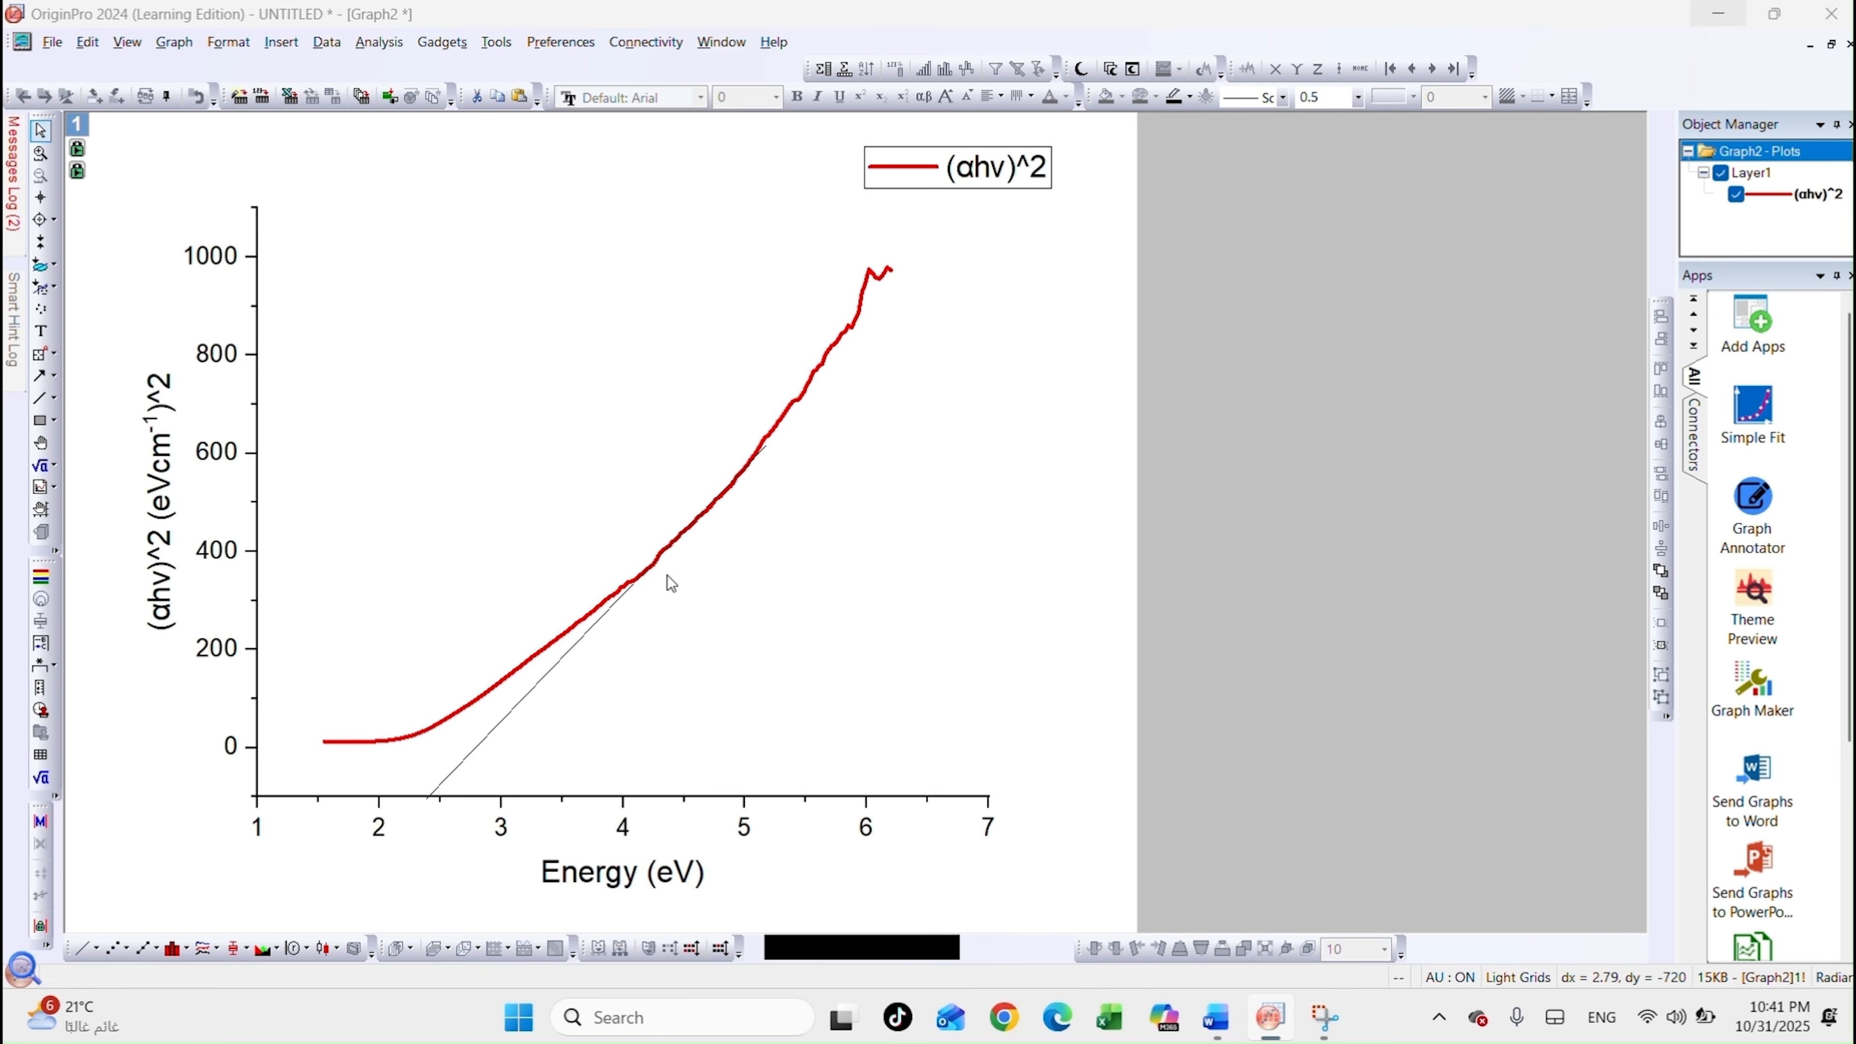
double_click(687, 524)
click(865, 335)
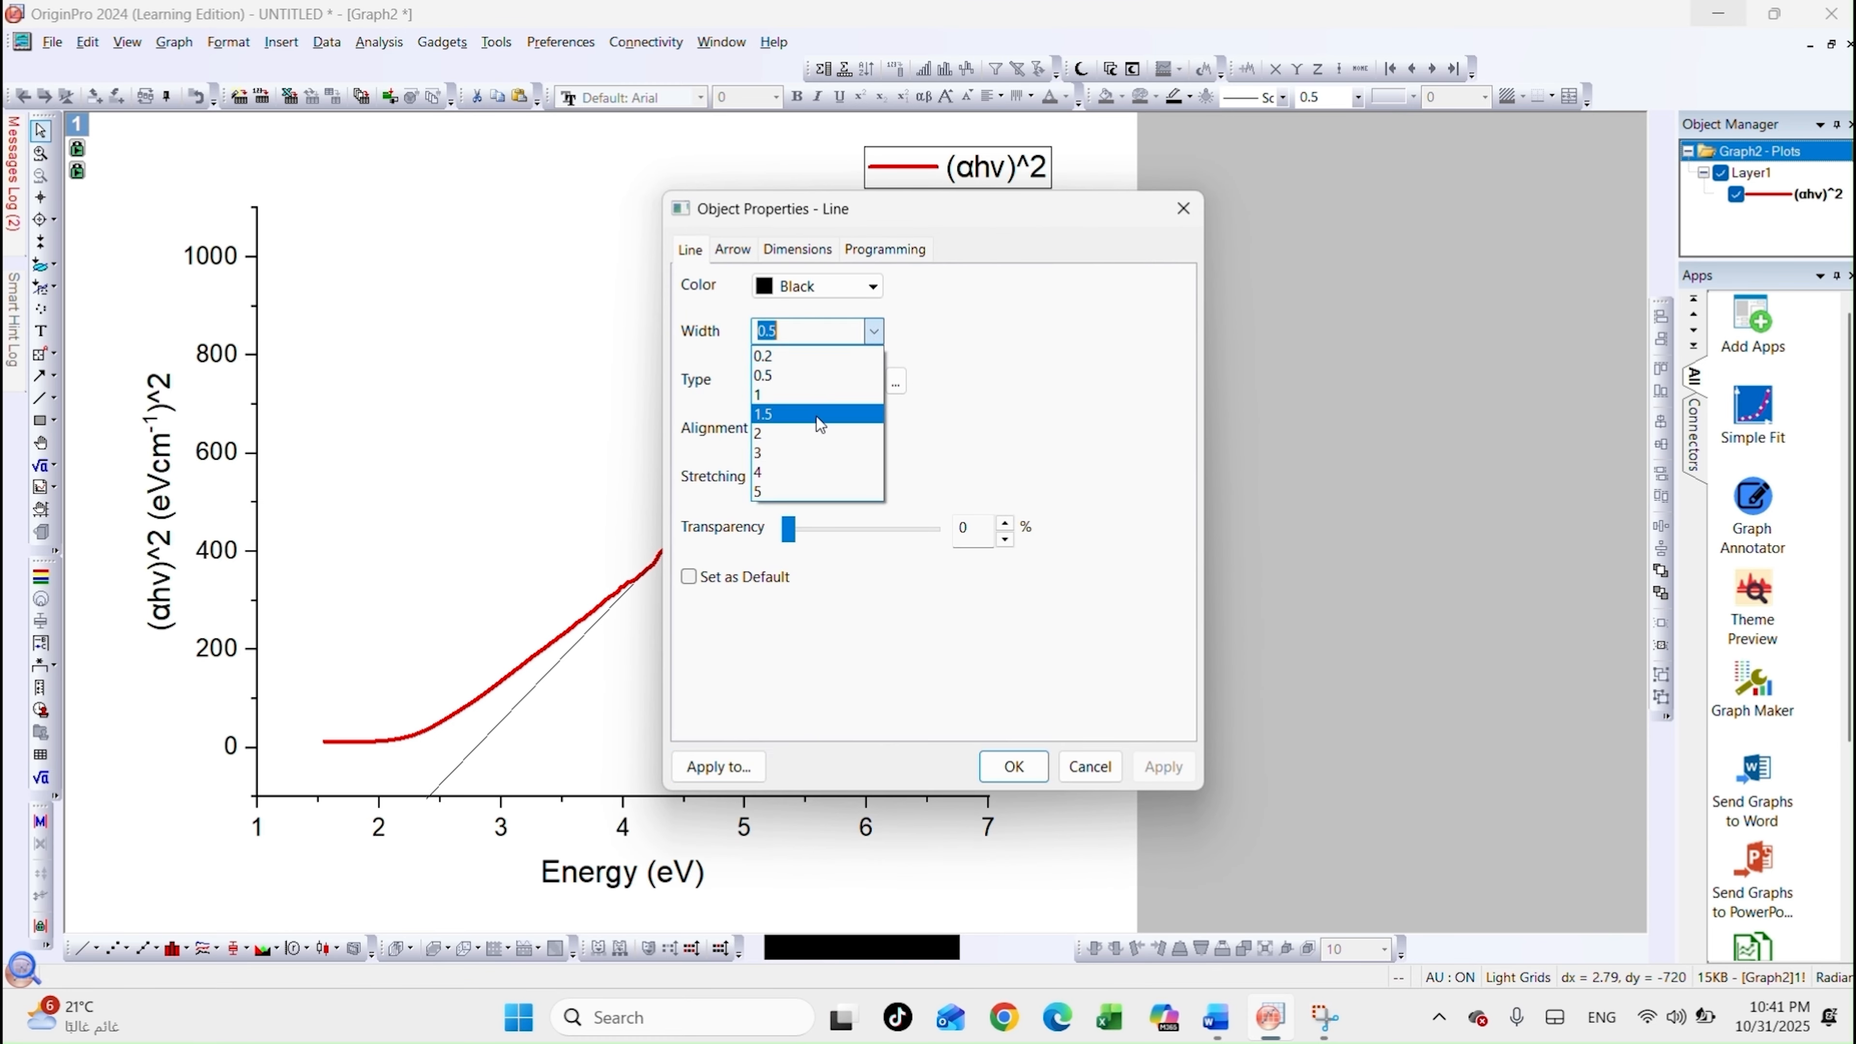
click(811, 417)
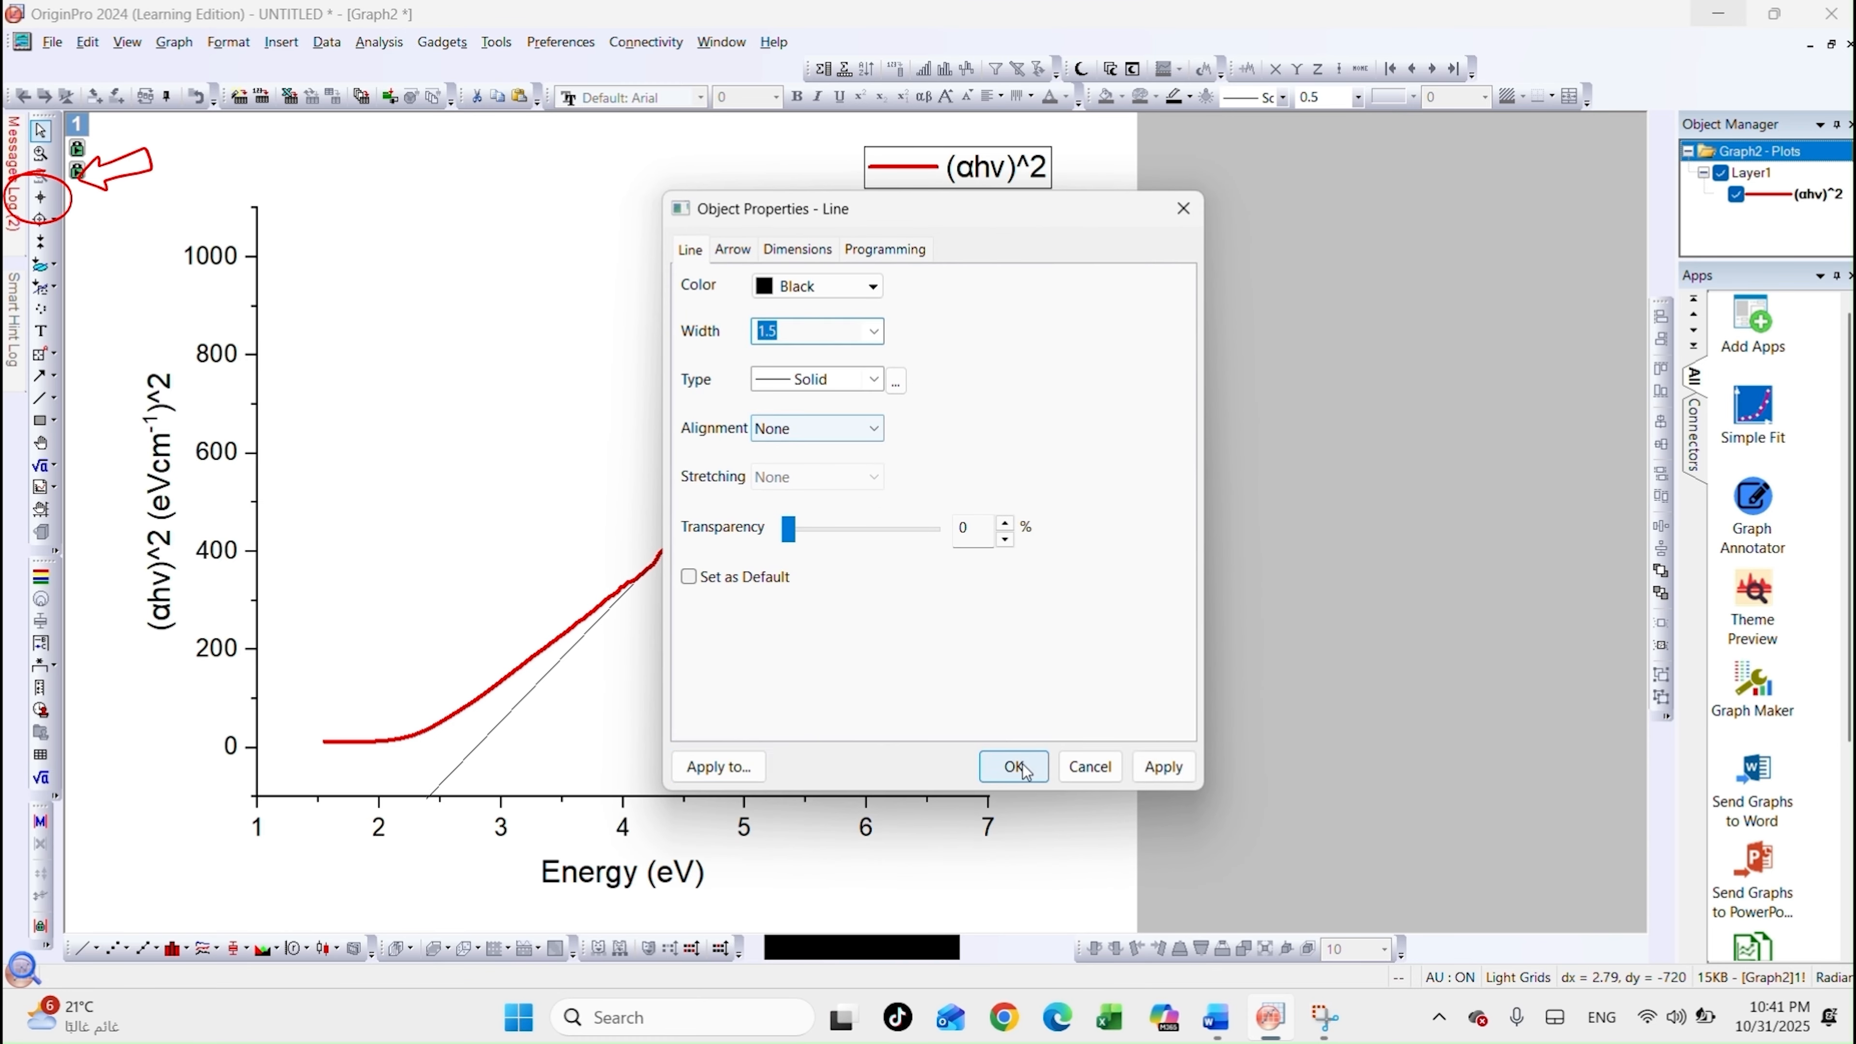
click(1014, 766)
Read the coordinates where the straight line meets the energy axis and add the text label "Eg= 2.41 eV" in the empty area above the curve.
click(40, 198)
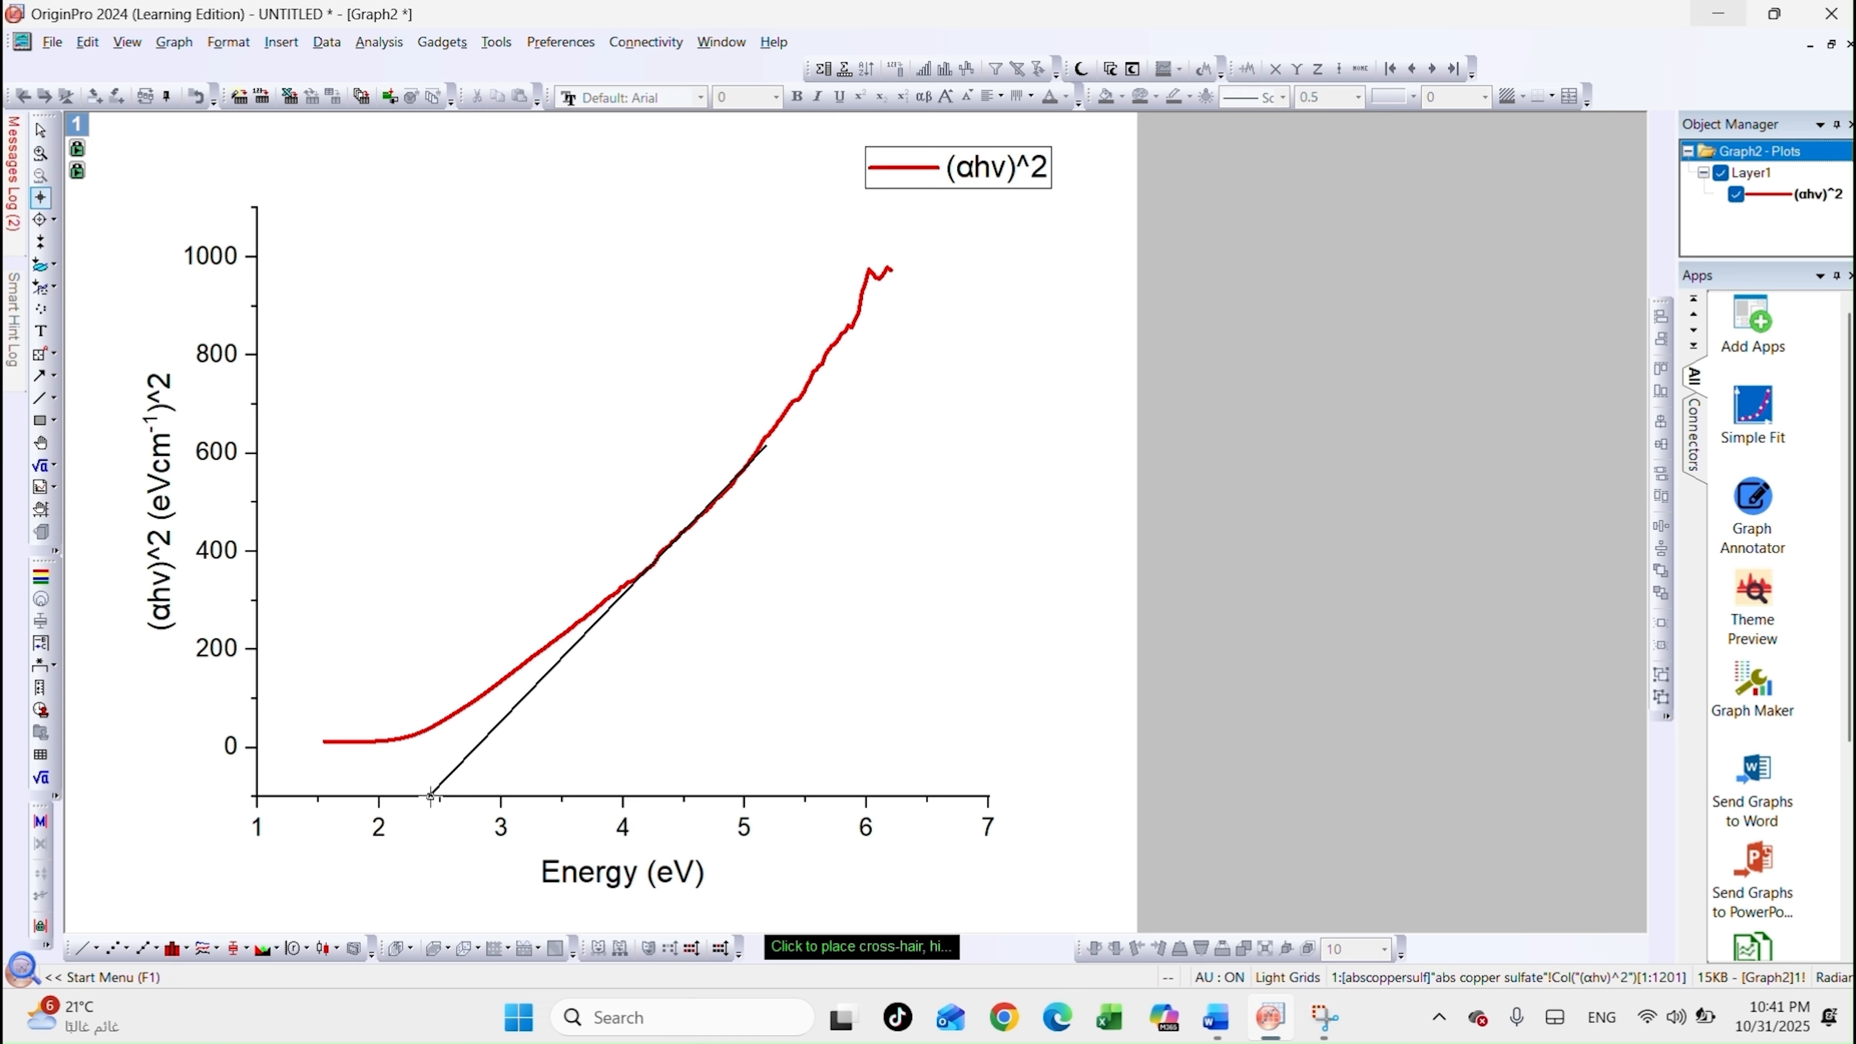
click(430, 795)
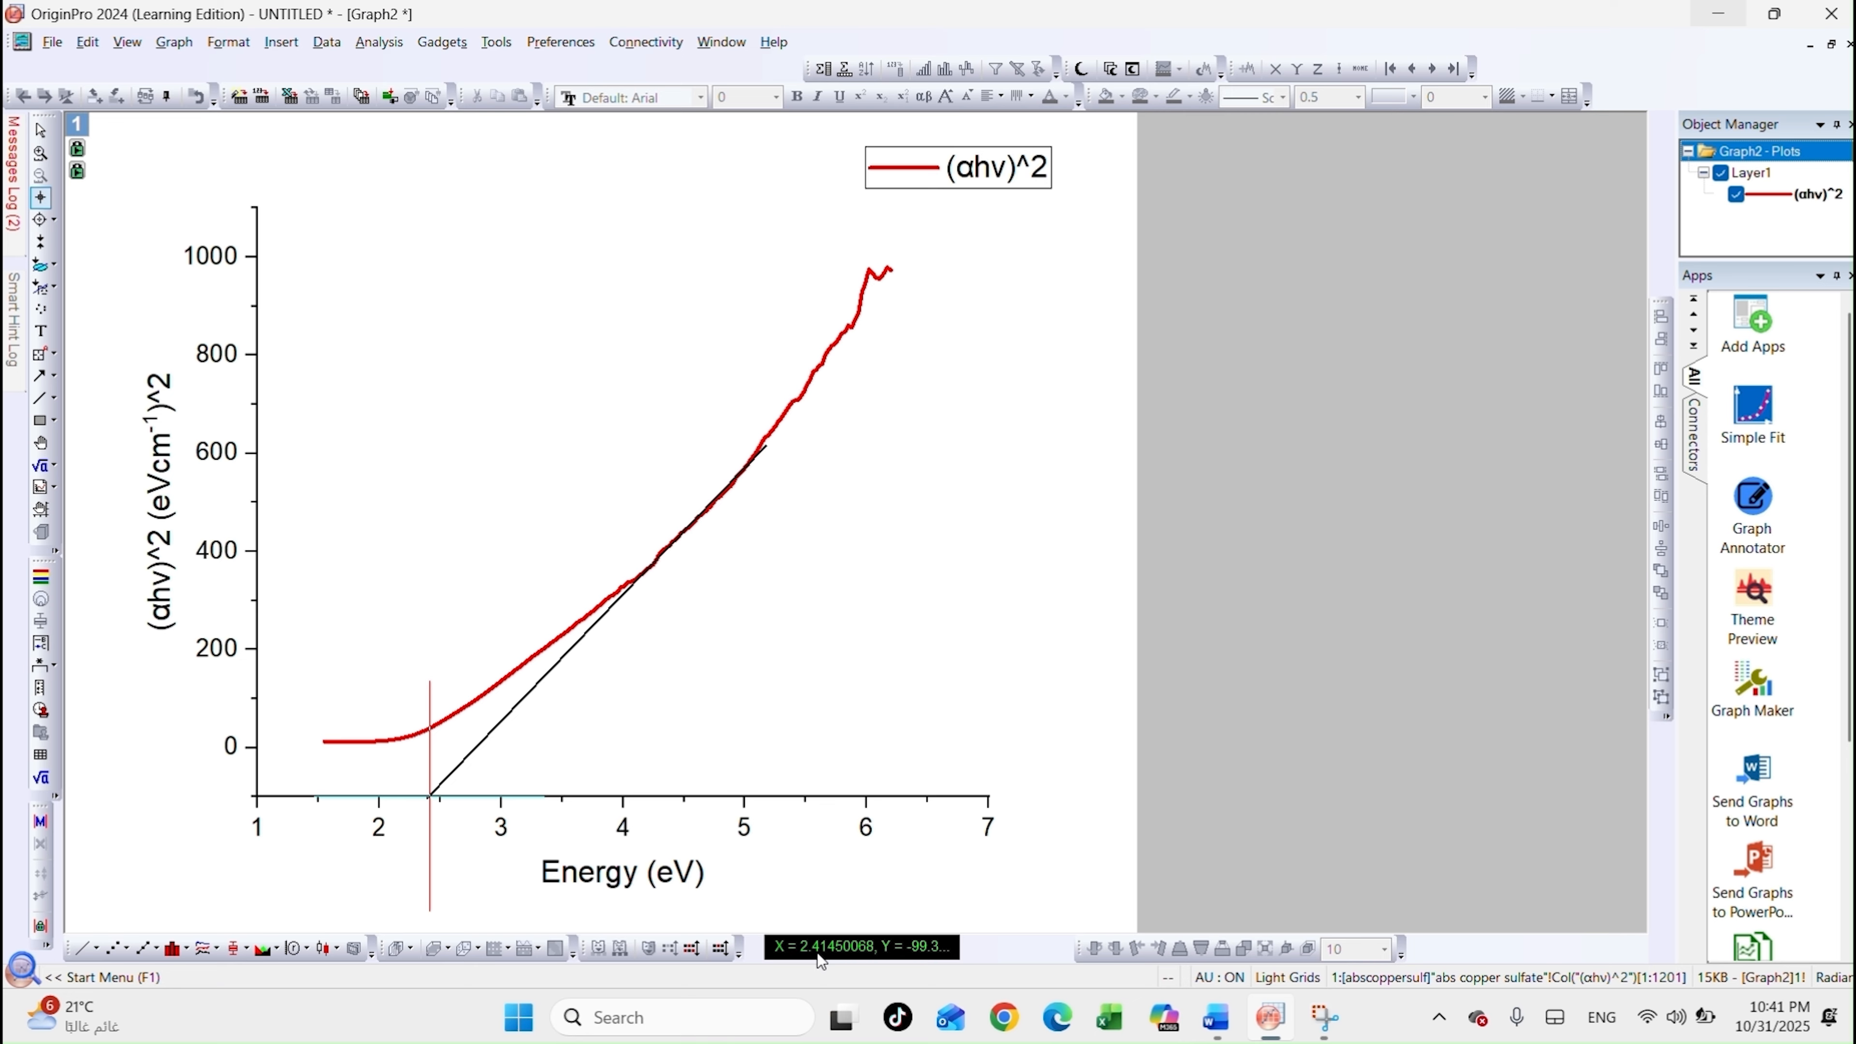
click(41, 331)
click(541, 377)
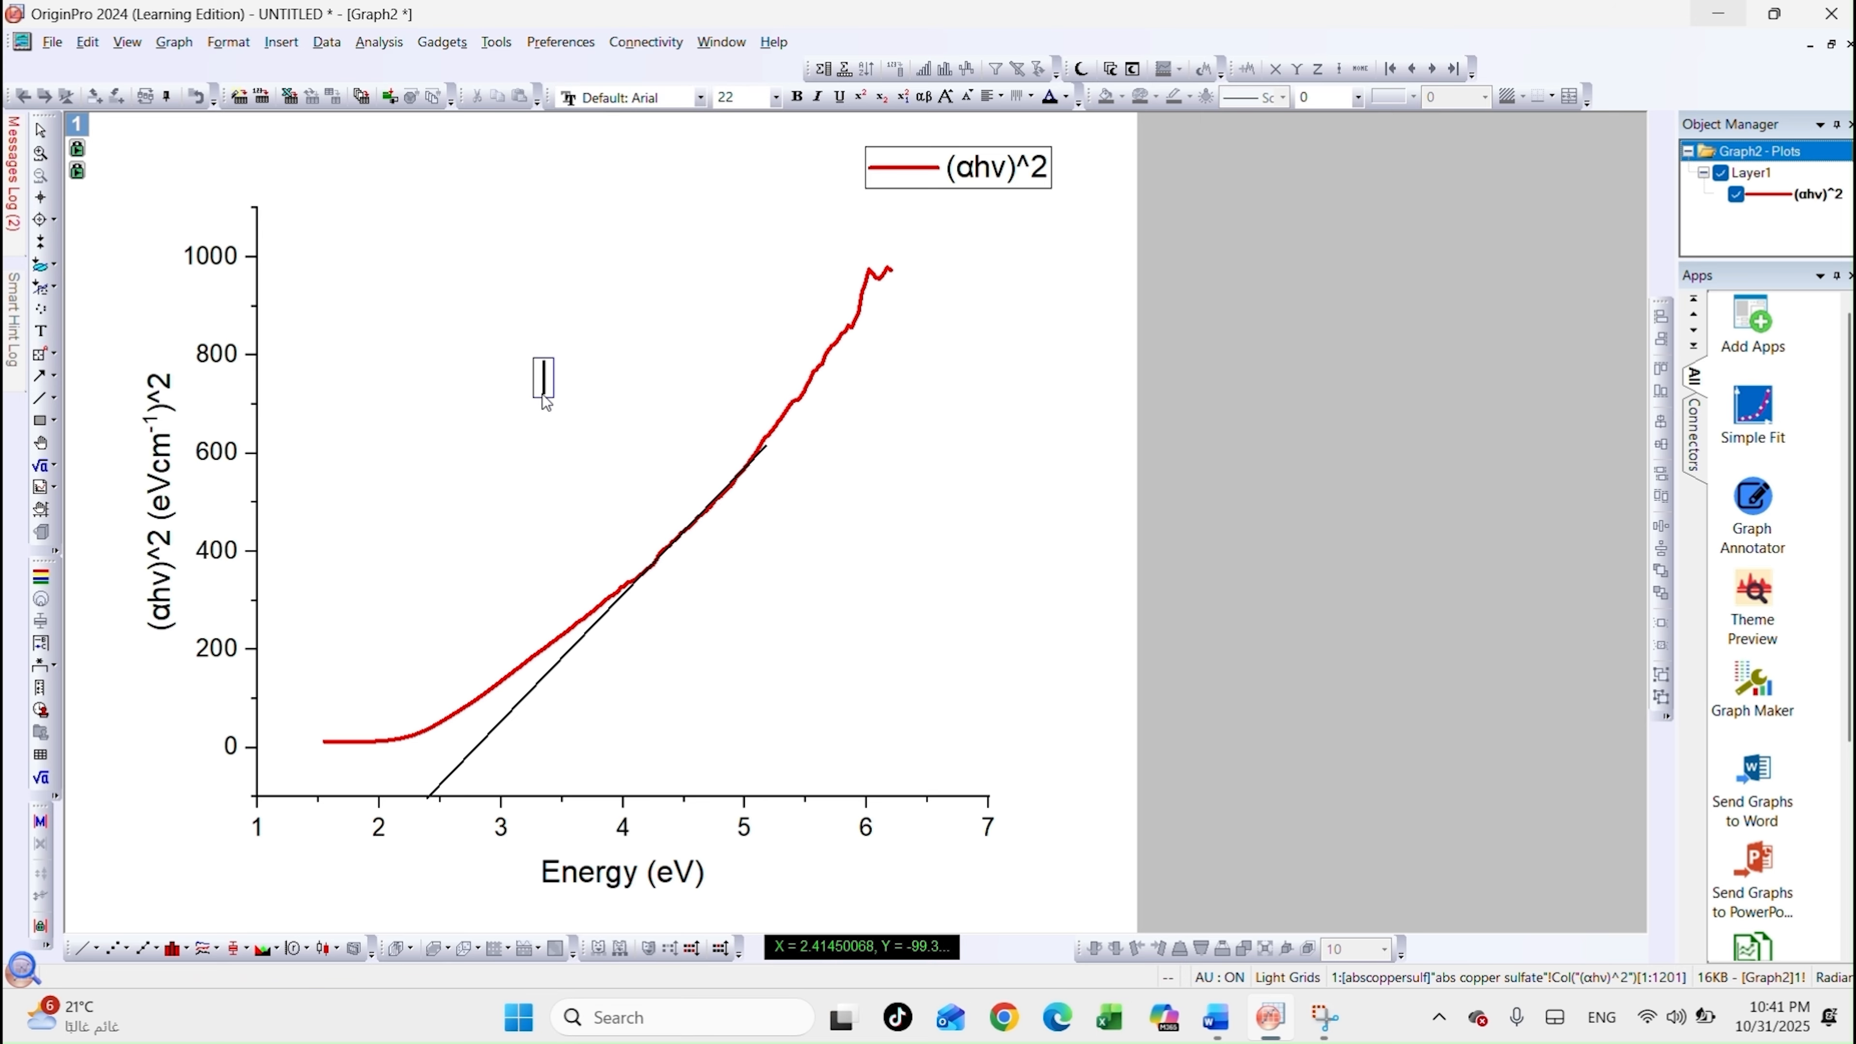
text(Eg= 2.)
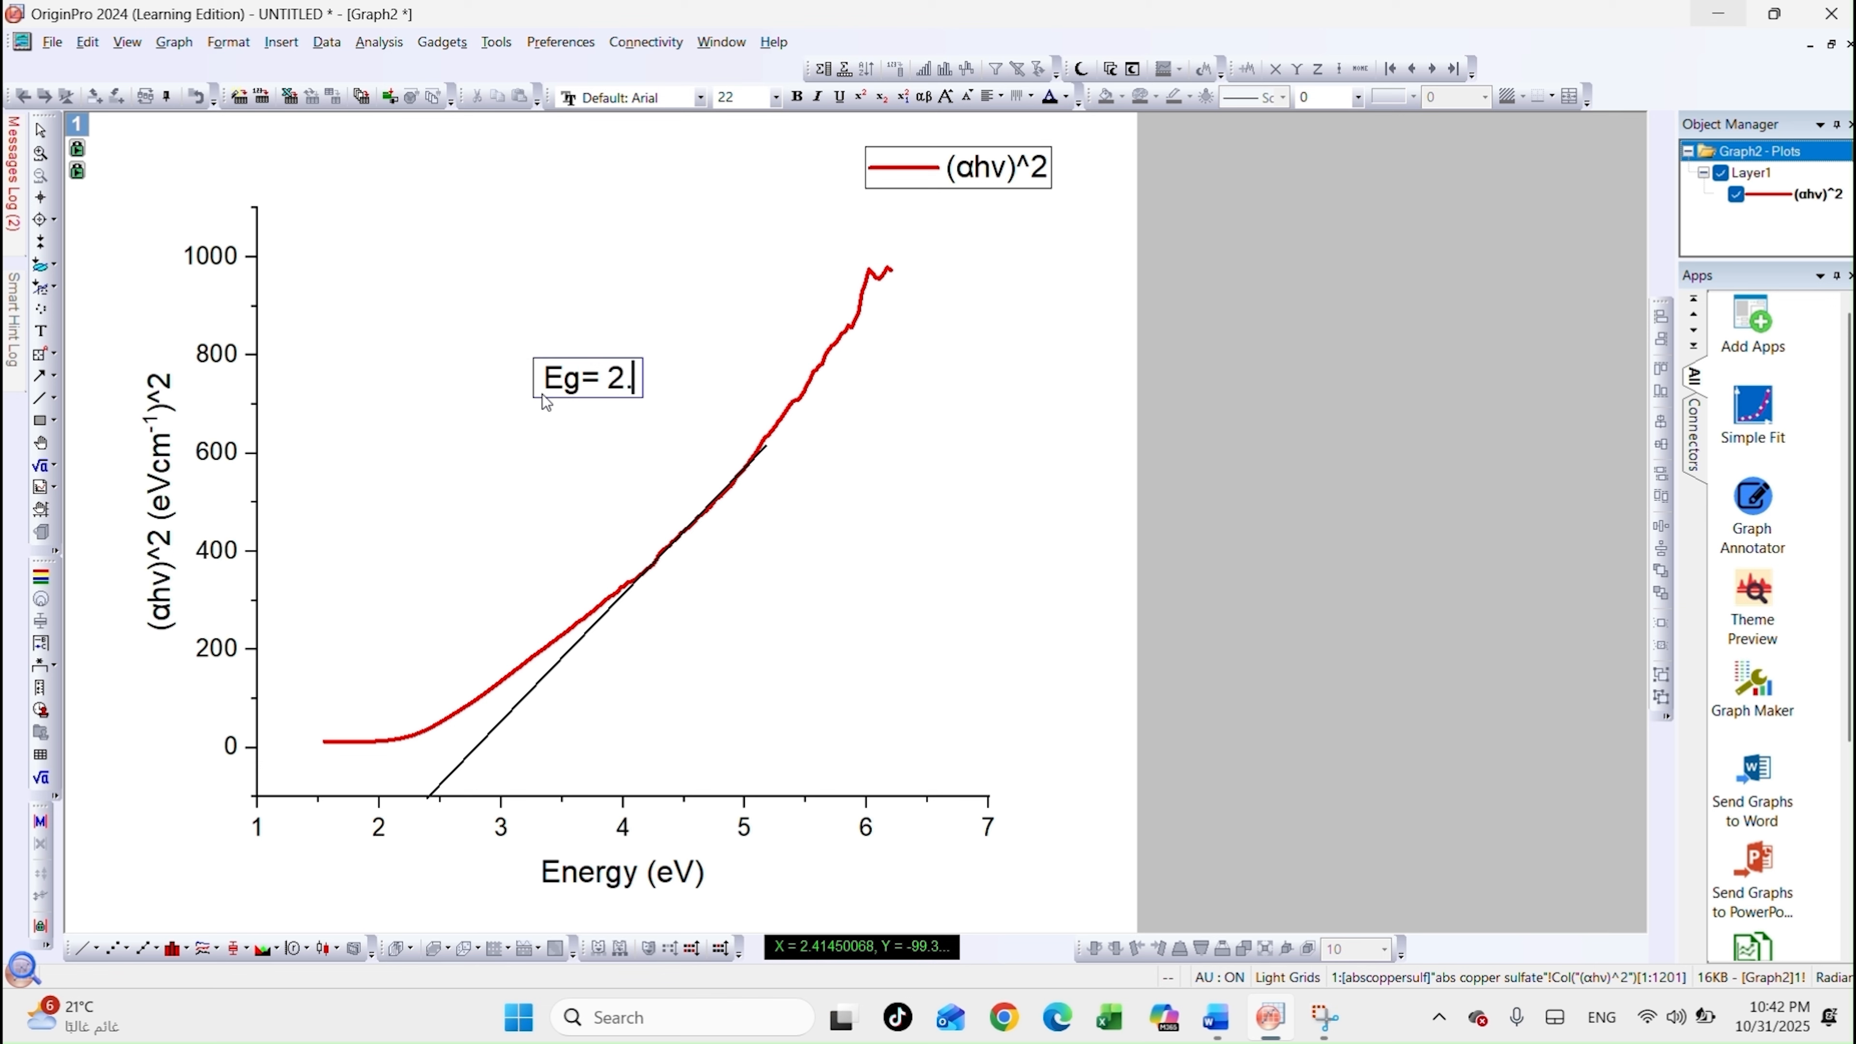
text(41 eV)
click(953, 513)
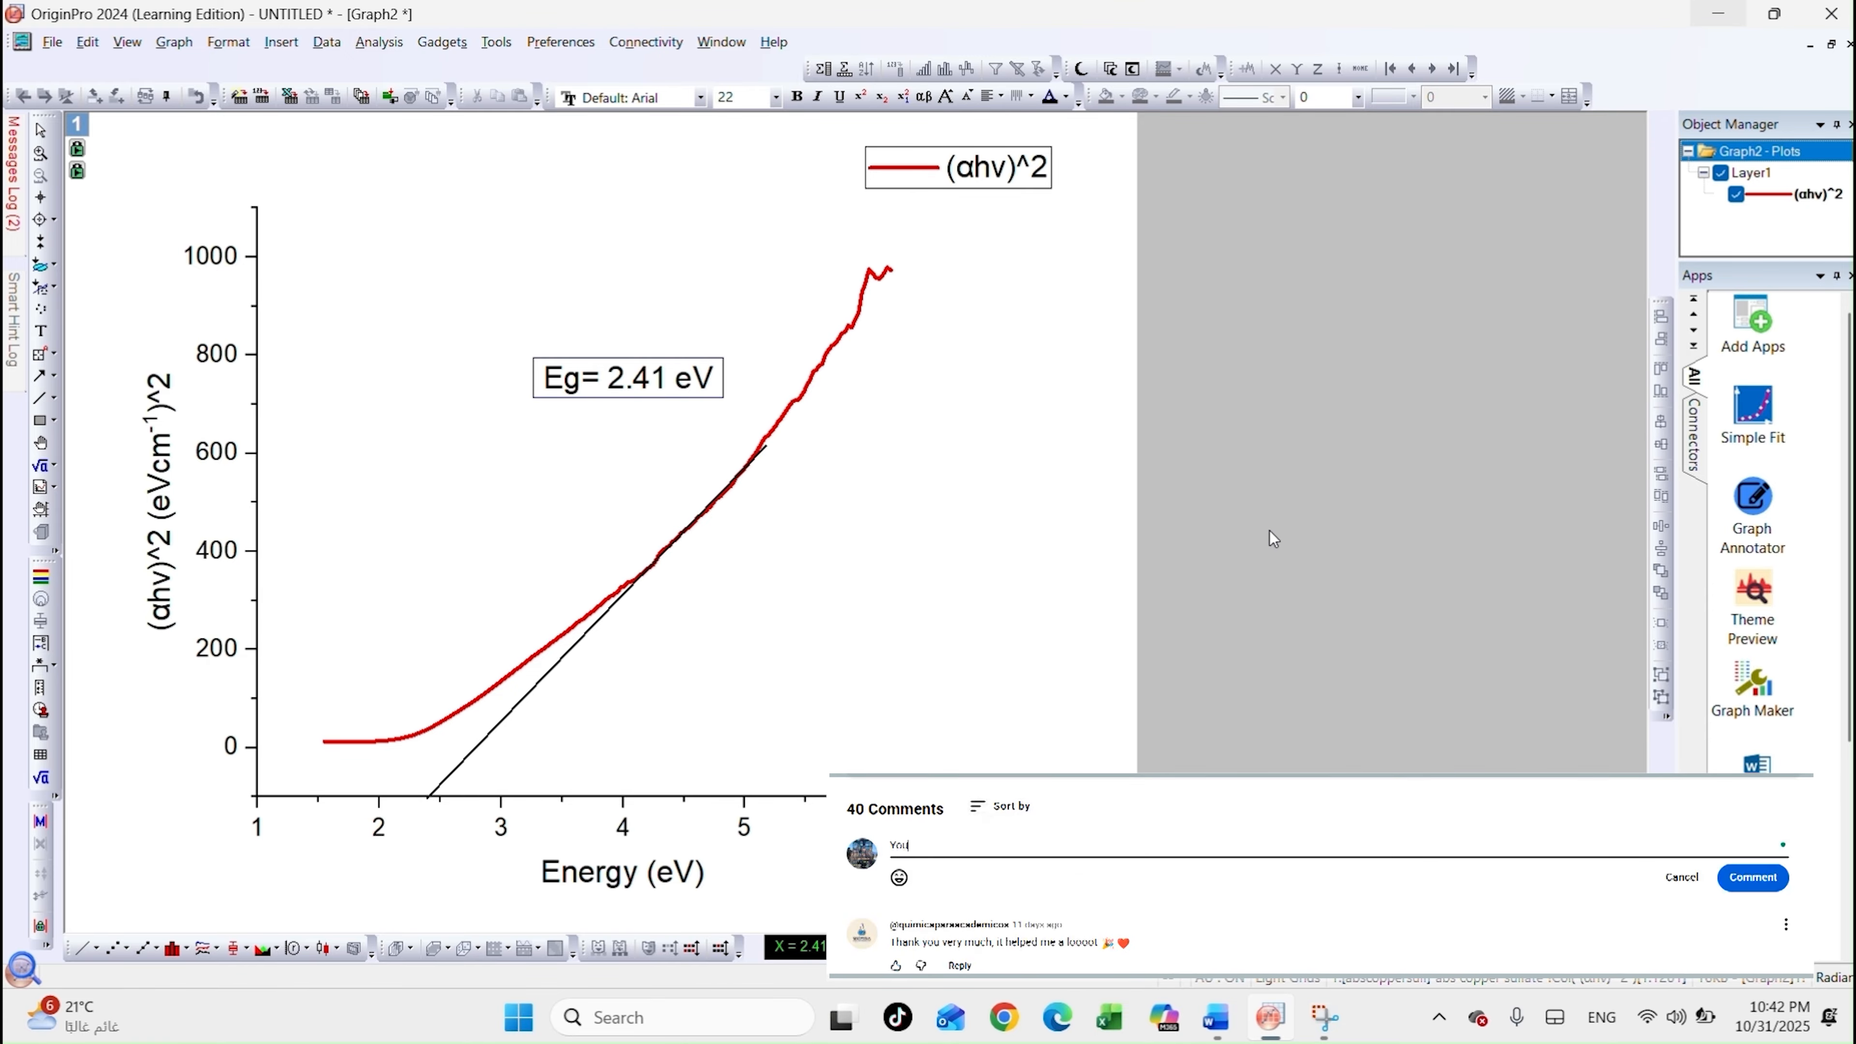